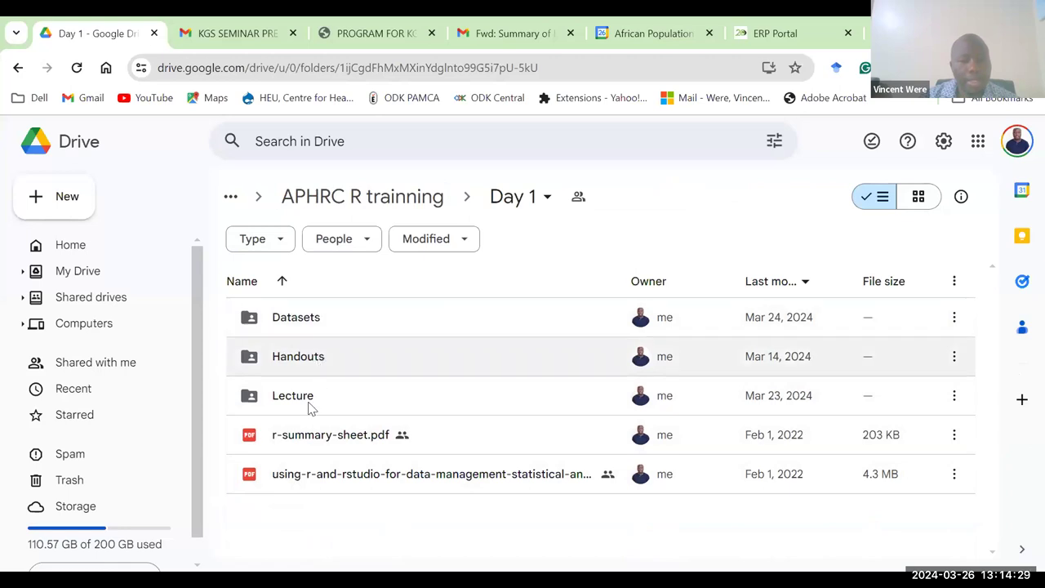
- Look through the files in the Datasets folder, including Tutorials.Rmd at its end, and return to the Day 1 folder
double_click(306, 321)
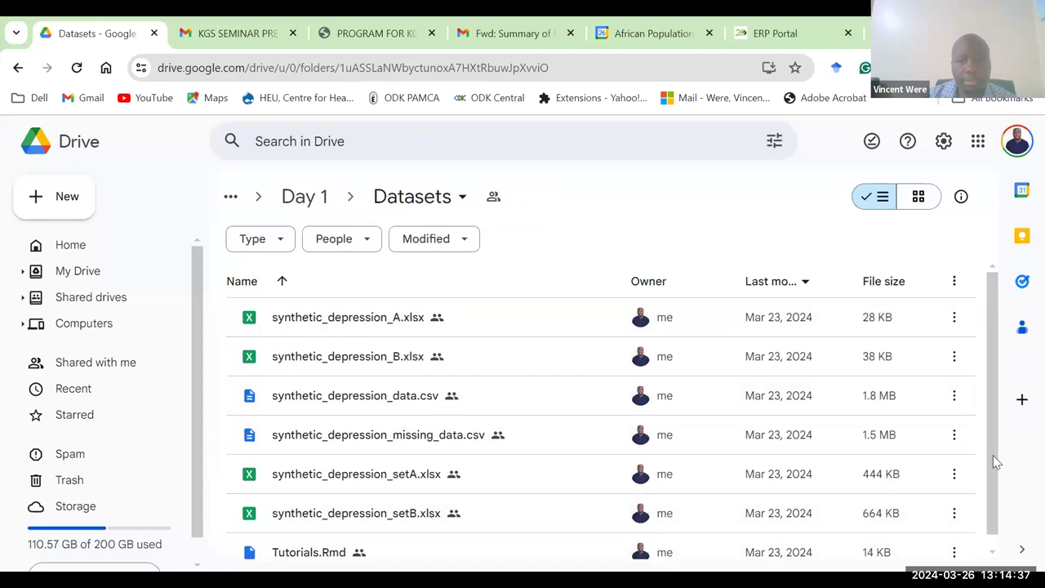
scroll(993, 494, "down", 1)
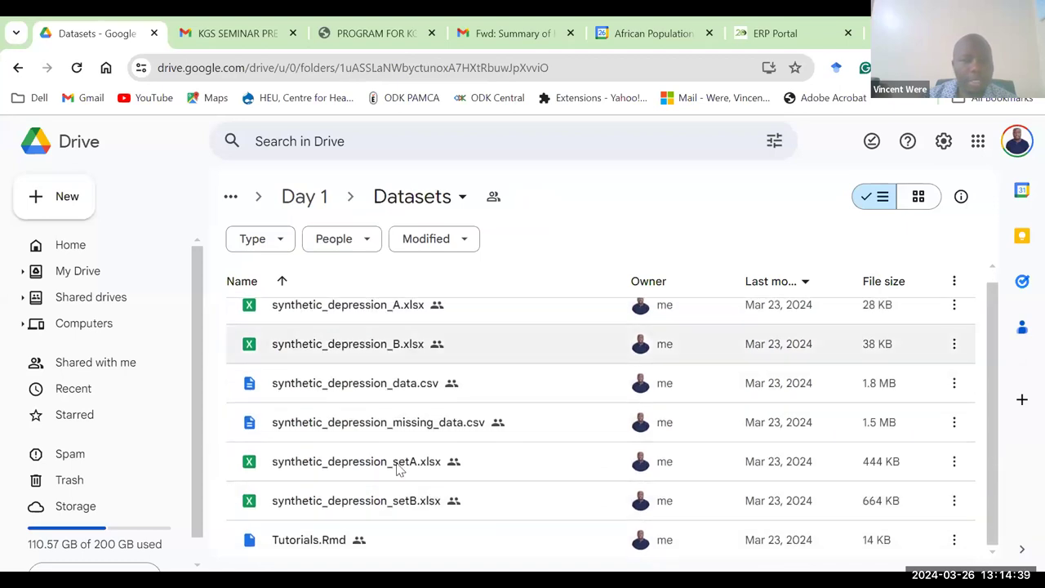
left_click(307, 198)
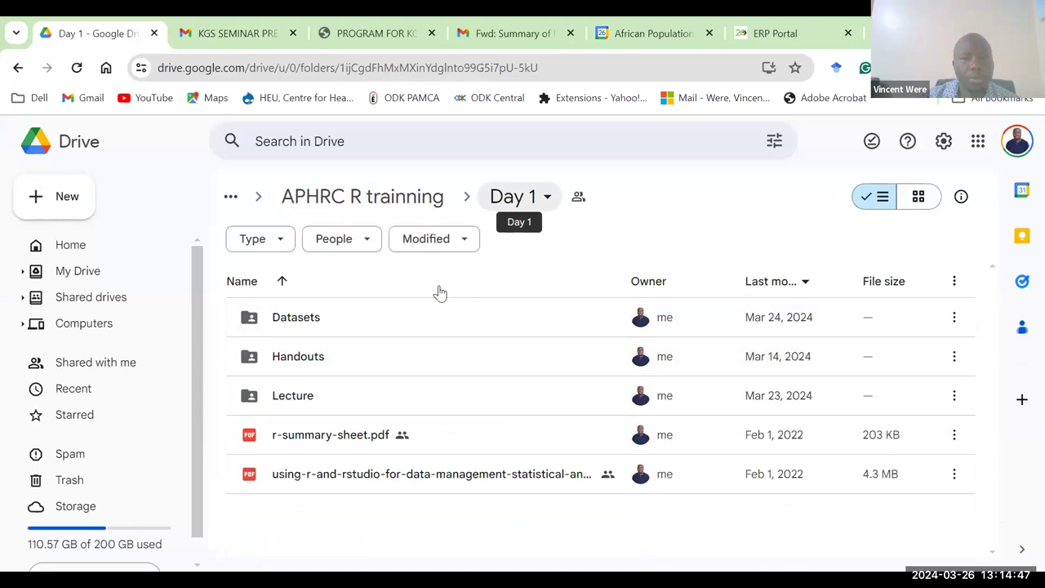
- View the Lecture folder's presentations, select Introduction to R.pptx, and return to the Day 1 folder
left_click(302, 407)
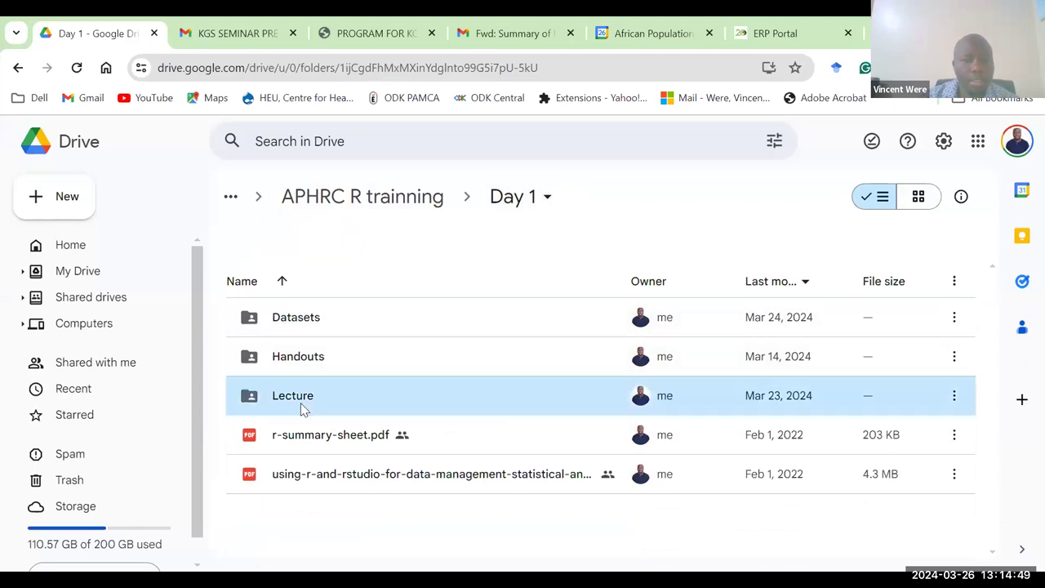
double_click(302, 409)
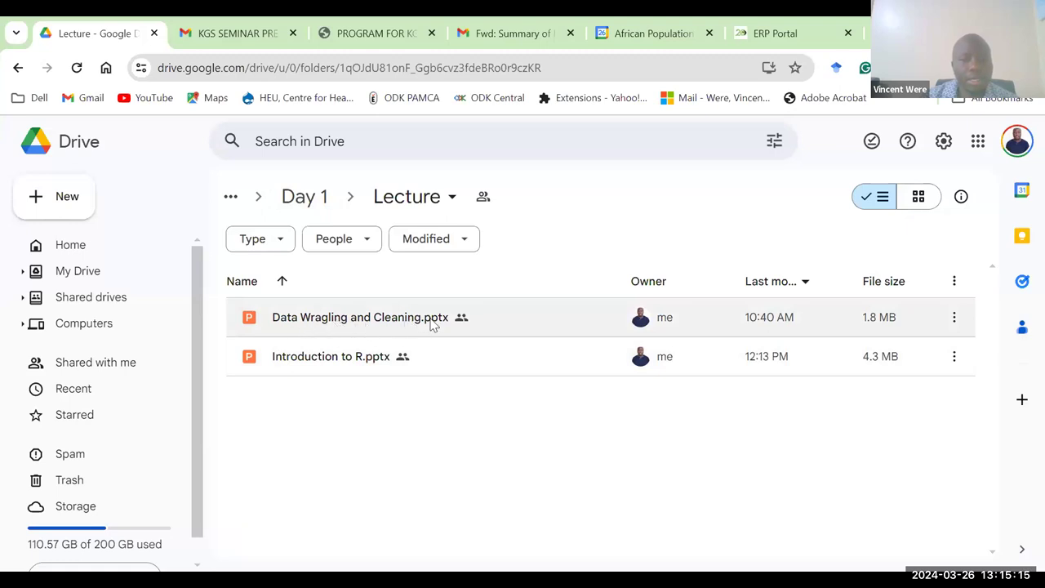
left_click(320, 364)
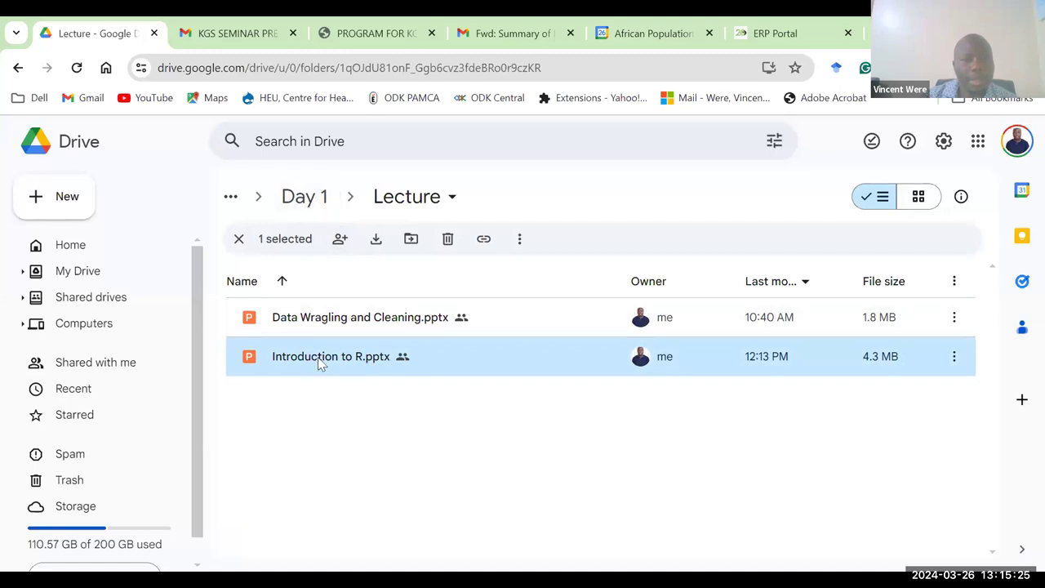
left_click(310, 200)
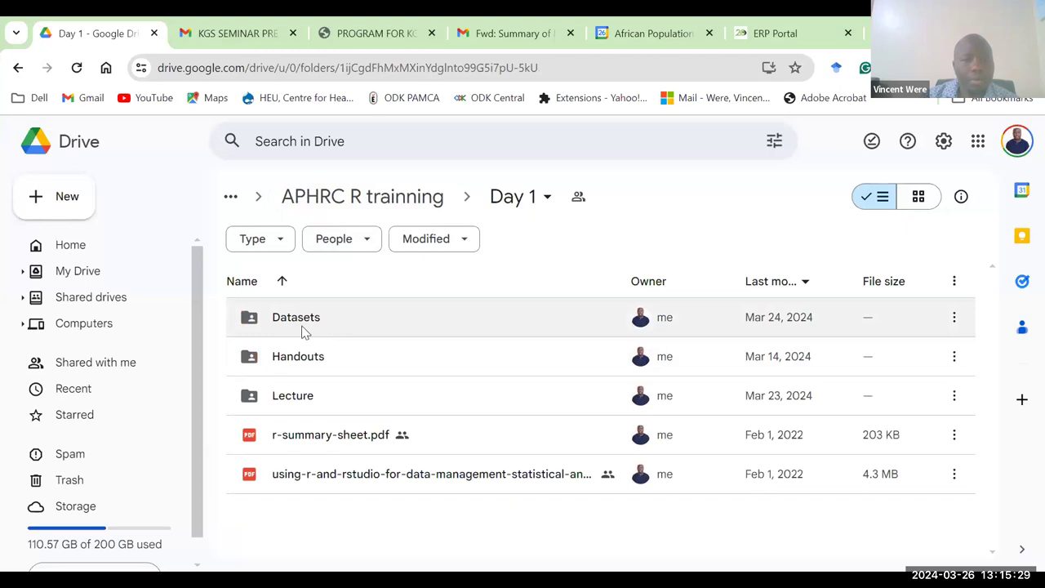
- Open the Datasets folder and preview synthetic_depression_data.csv
double_click(351, 321)
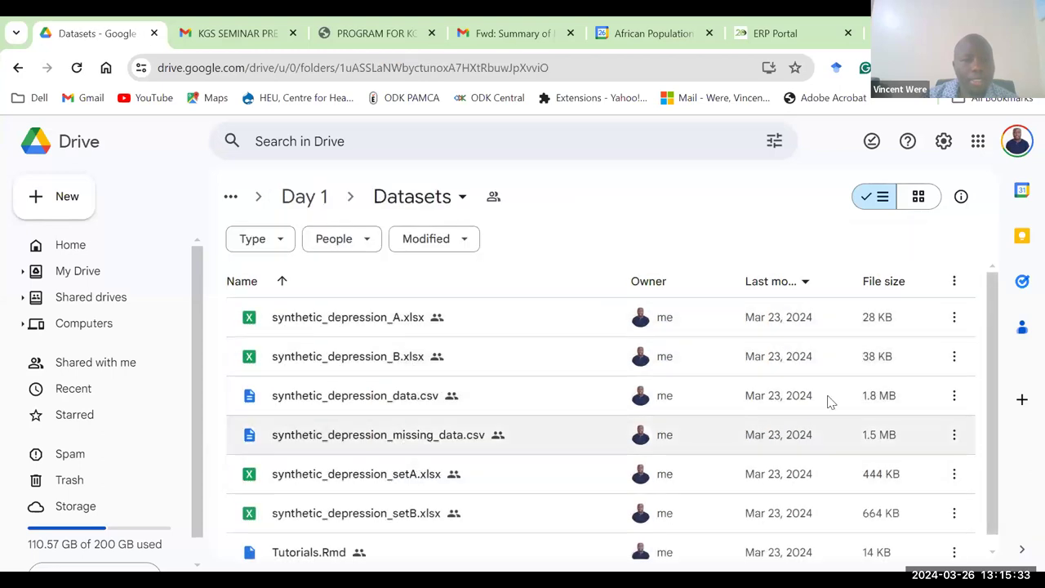
left_click_drag(989, 371, 994, 440)
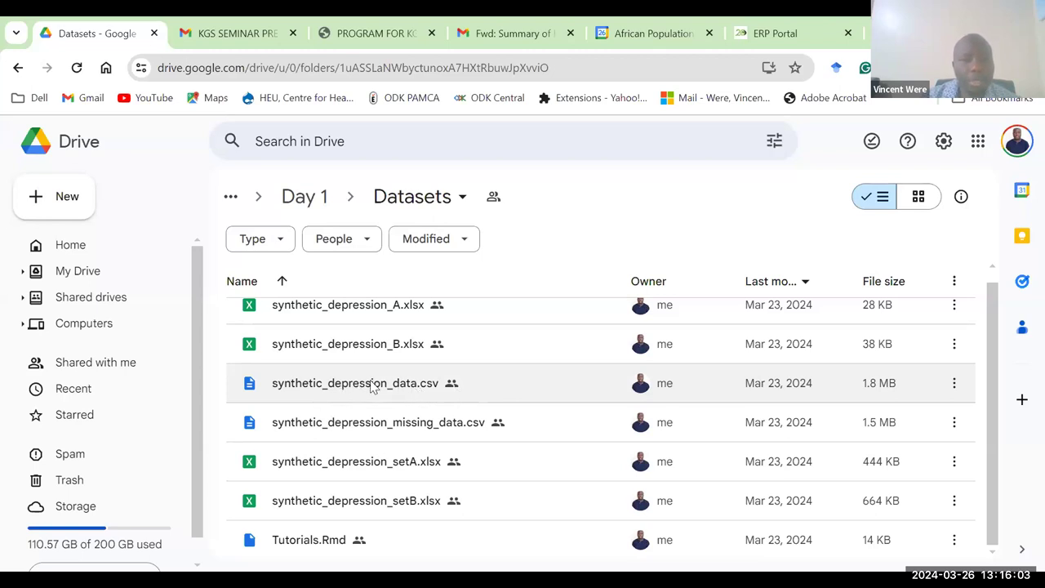
left_click(370, 385)
double_click(370, 385)
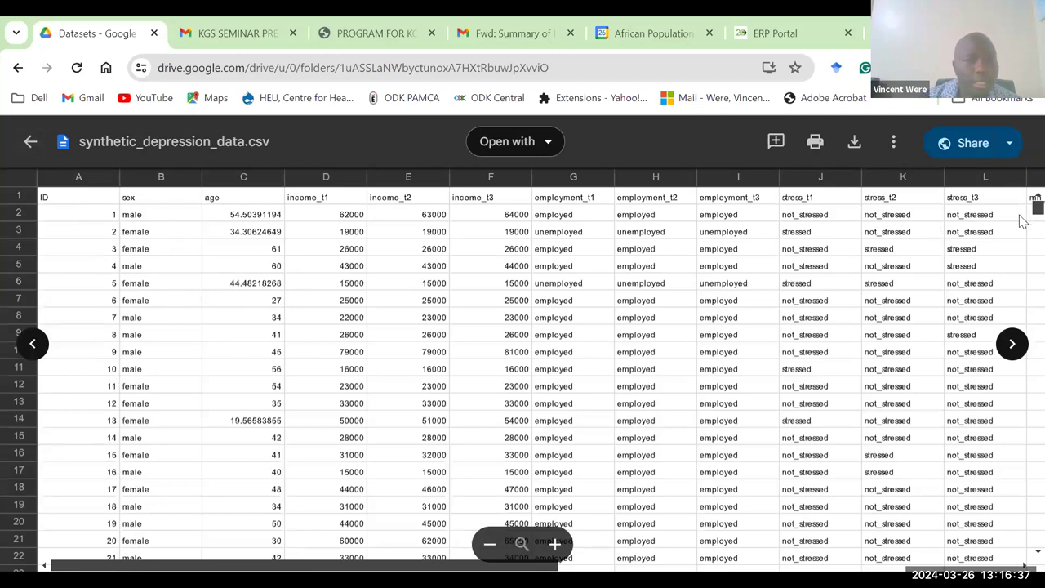
- Examine the dataset's rows and its columns from ID through the stress, mh_score and depression variables, and close the preview
scroll(1021, 245, "down", 20)
scroll(1020, 245, "down", 20)
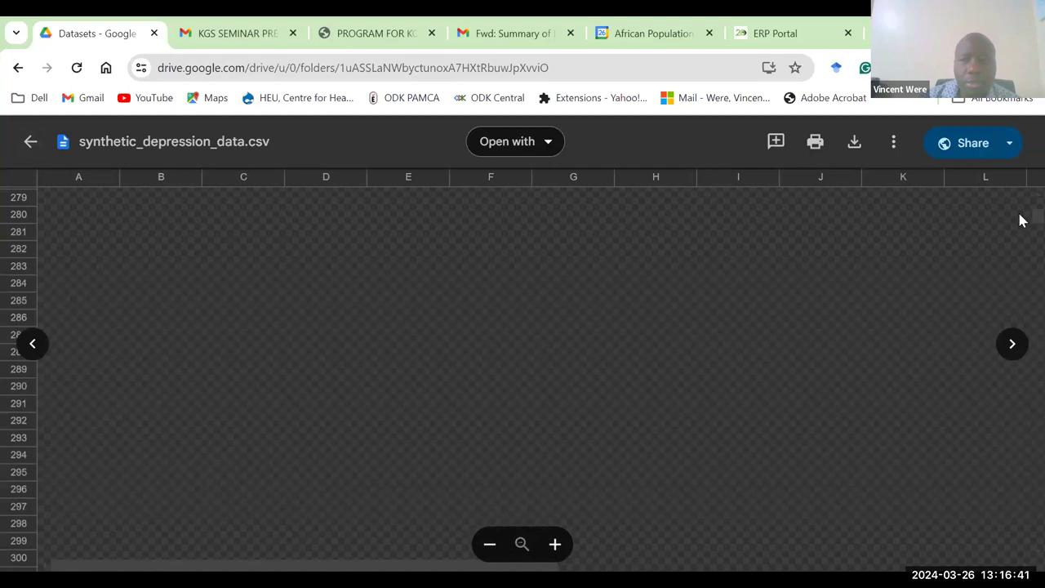
scroll(1020, 204, "up", 20)
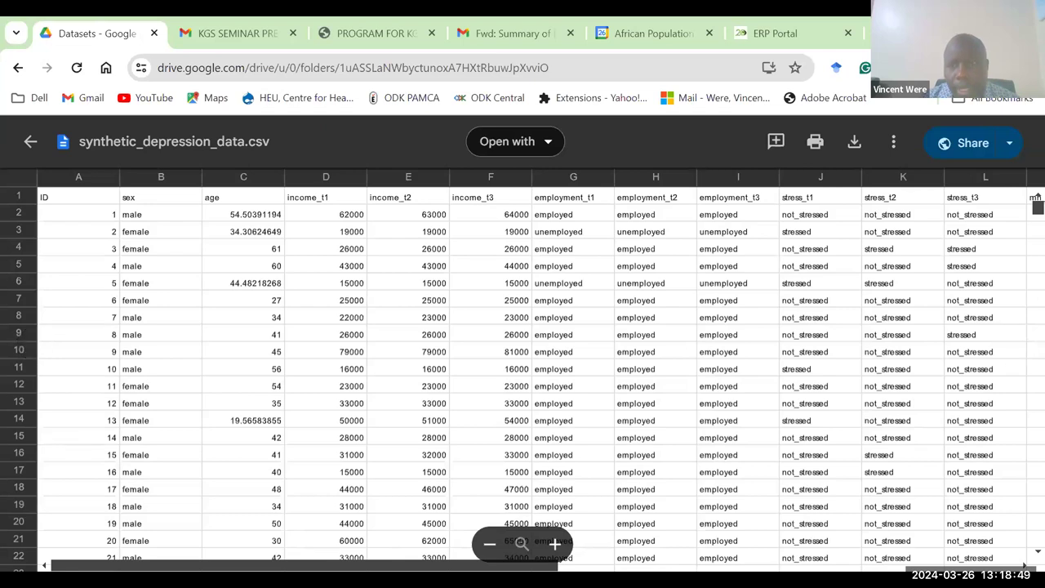
scroll(560, 216, "right", 10)
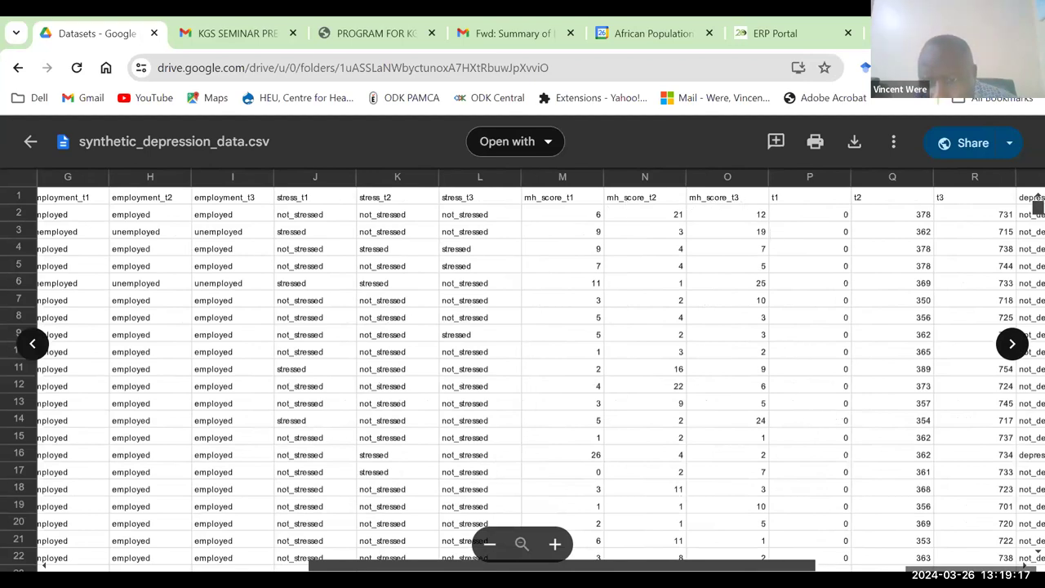
scroll(834, 555, "right", 3)
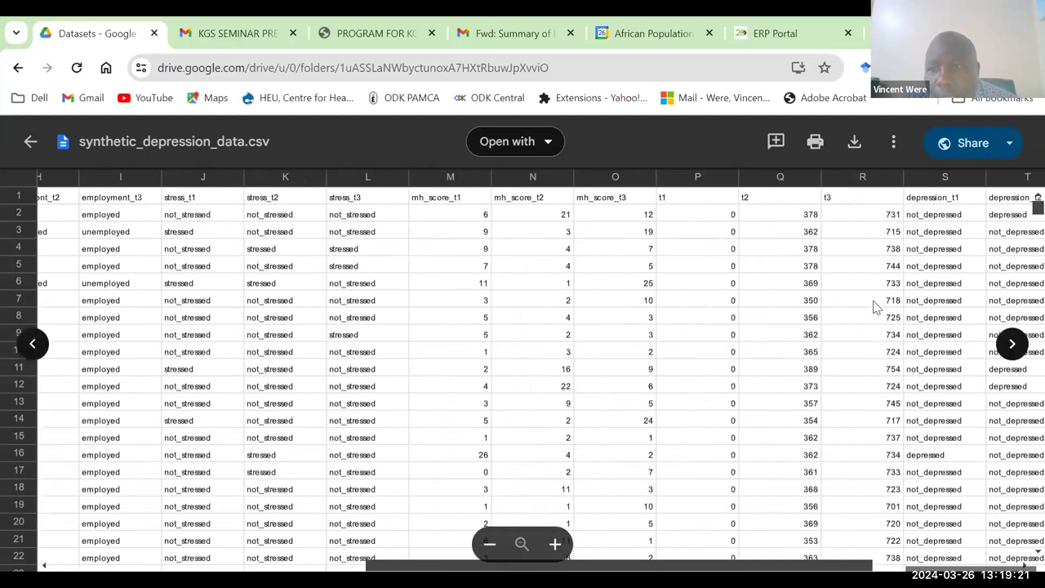
scroll(900, 552, "right", 1)
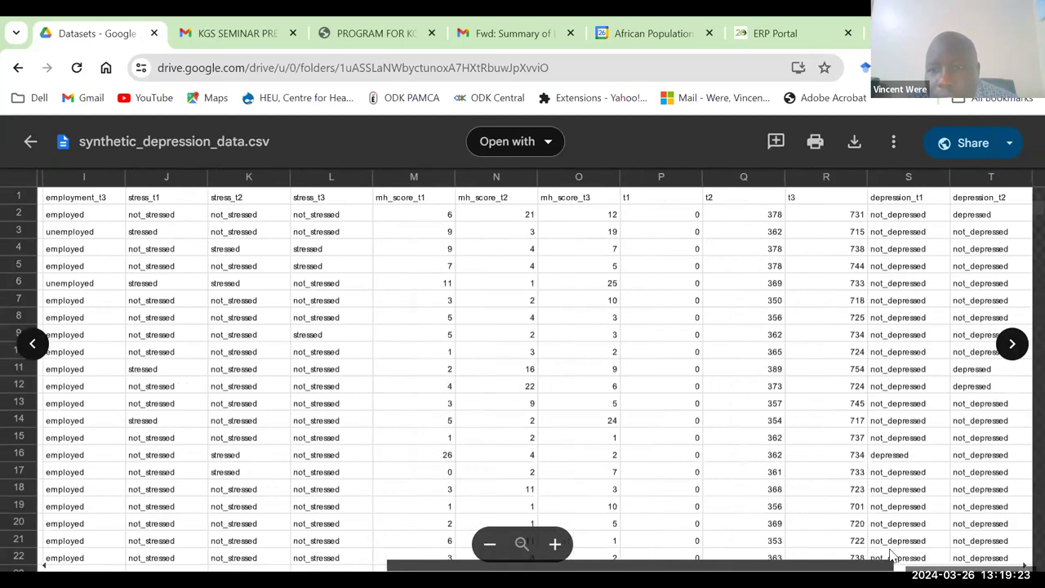
scroll(901, 552, "right", 2)
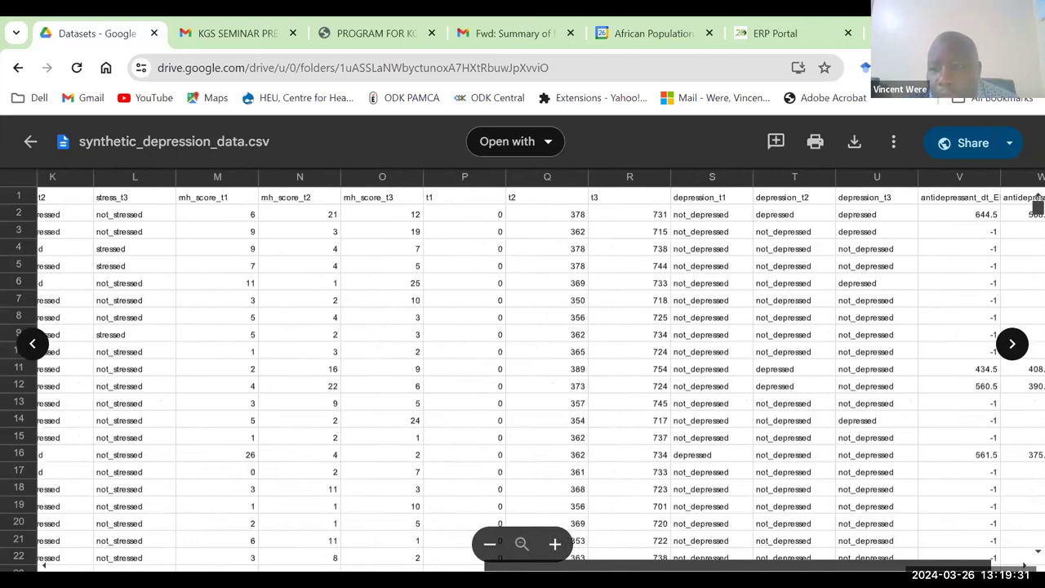
scroll(493, 502, "left", 5)
scroll(33, 239, "left", 1)
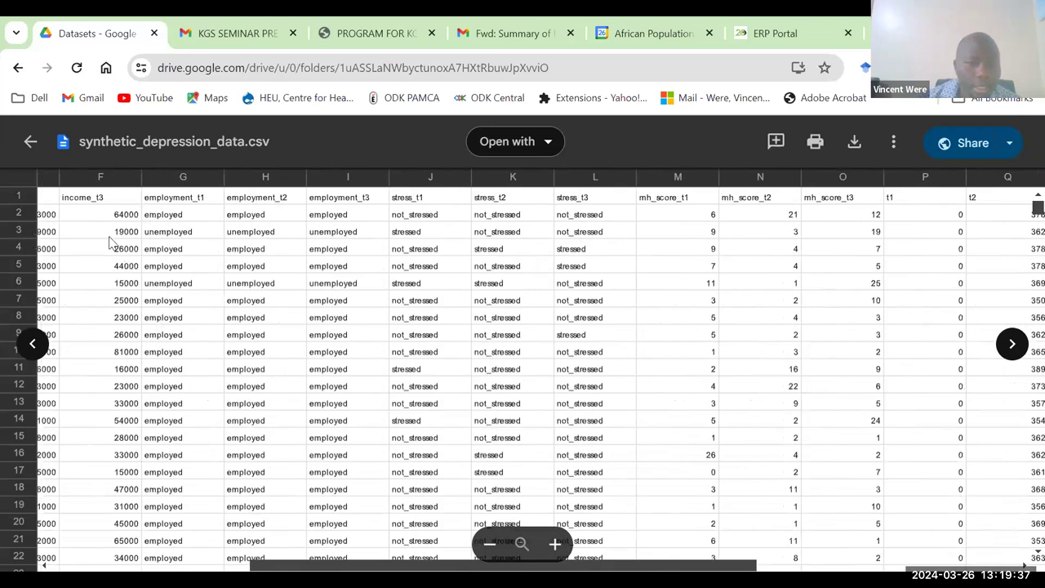
left_click(31, 144)
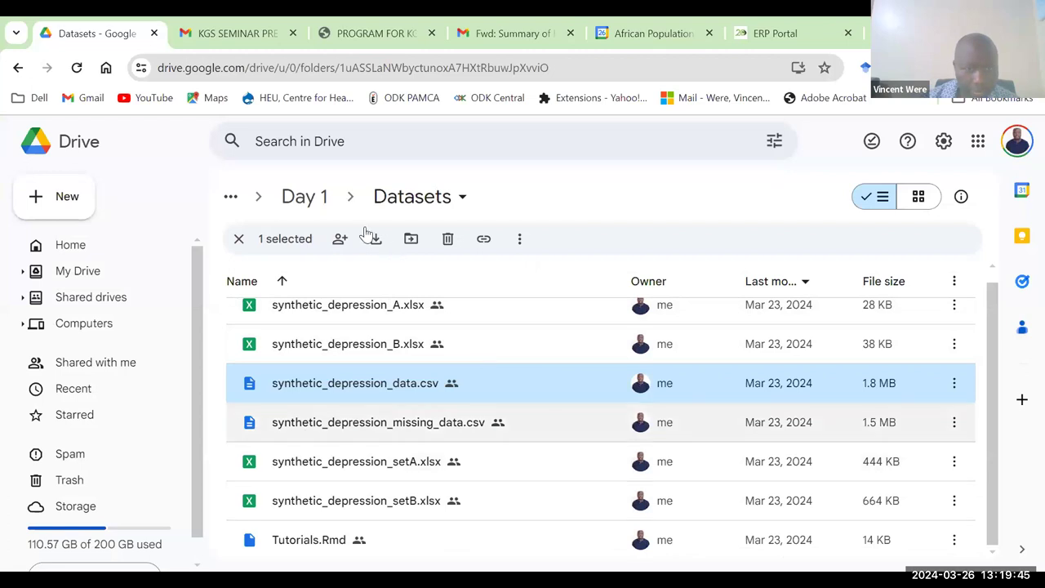
- Return to the Day 1 folder, preview r-summary-sheet.pdf, and close the preview
left_click(307, 202)
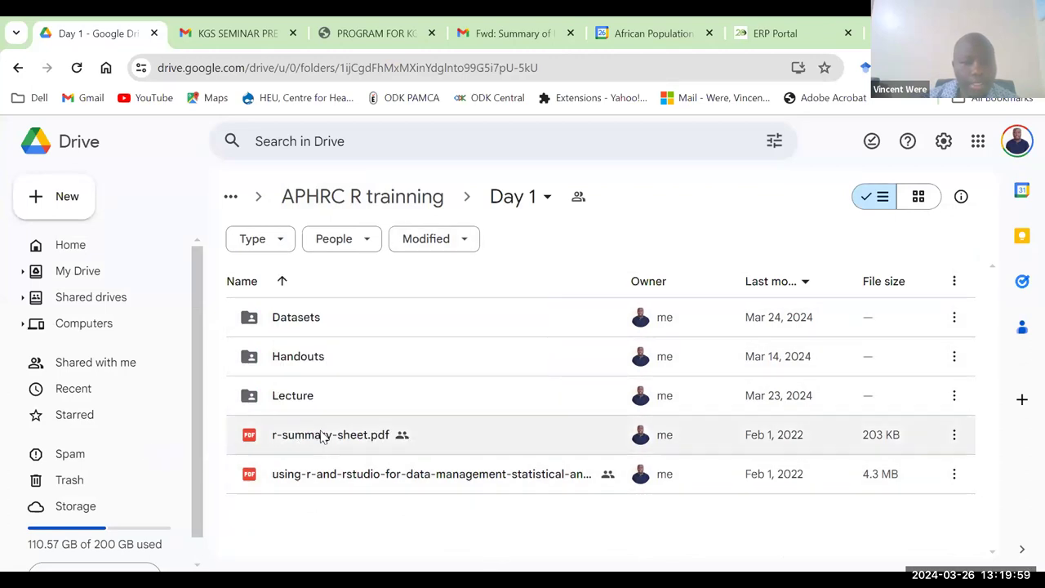
double_click(350, 441)
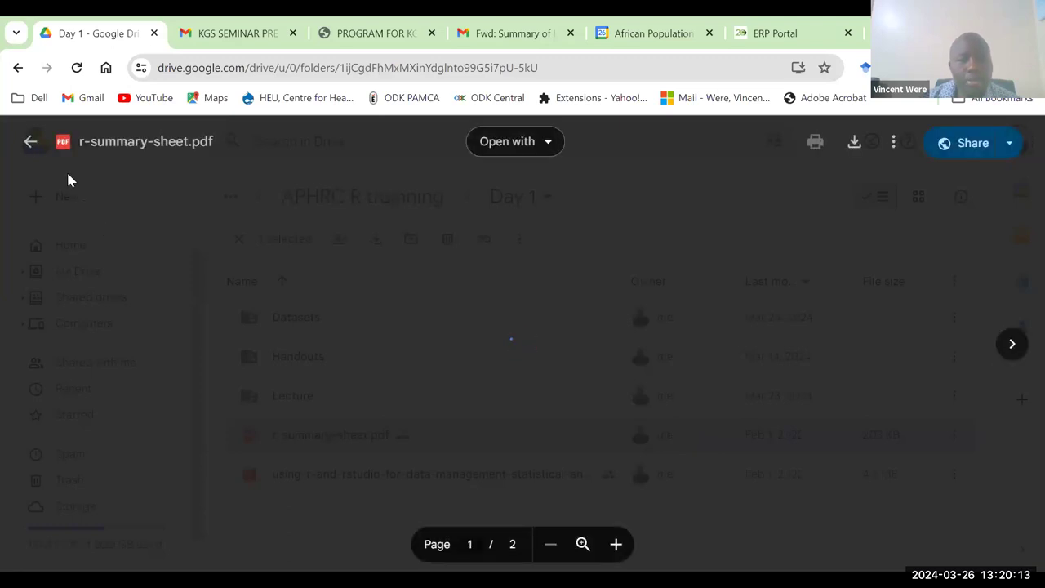
left_click(31, 141)
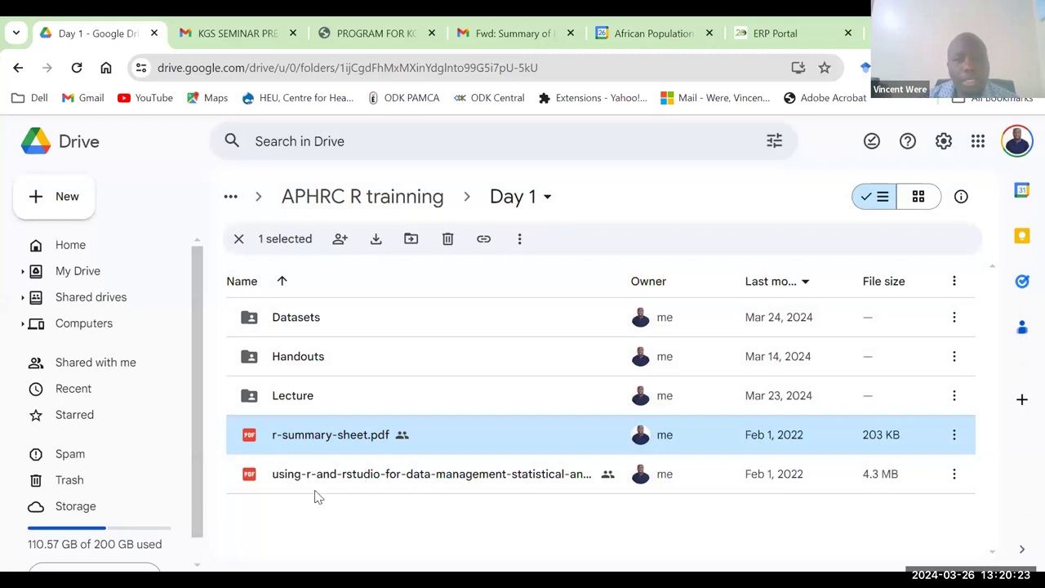
- Look over the PDF guide on using R and RStudio and the Handouts and Lecture folders in Day 1
left_click(435, 480)
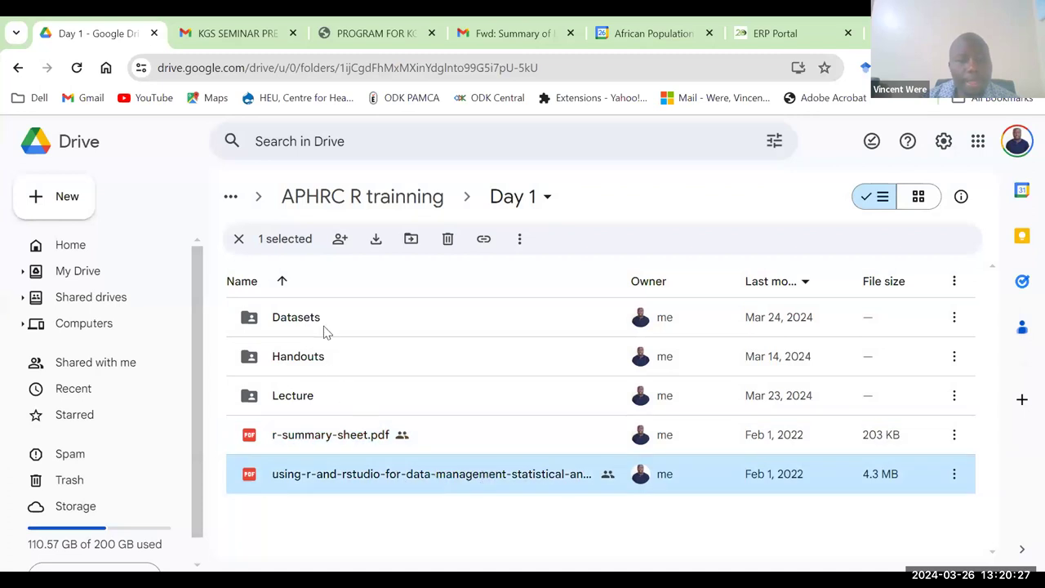
double_click(294, 365)
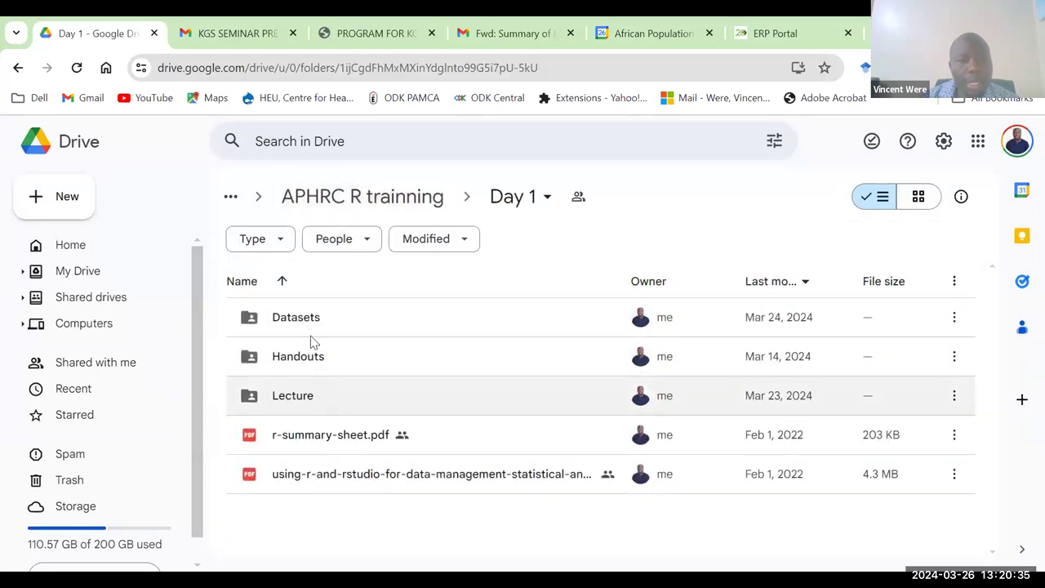
left_click(335, 400)
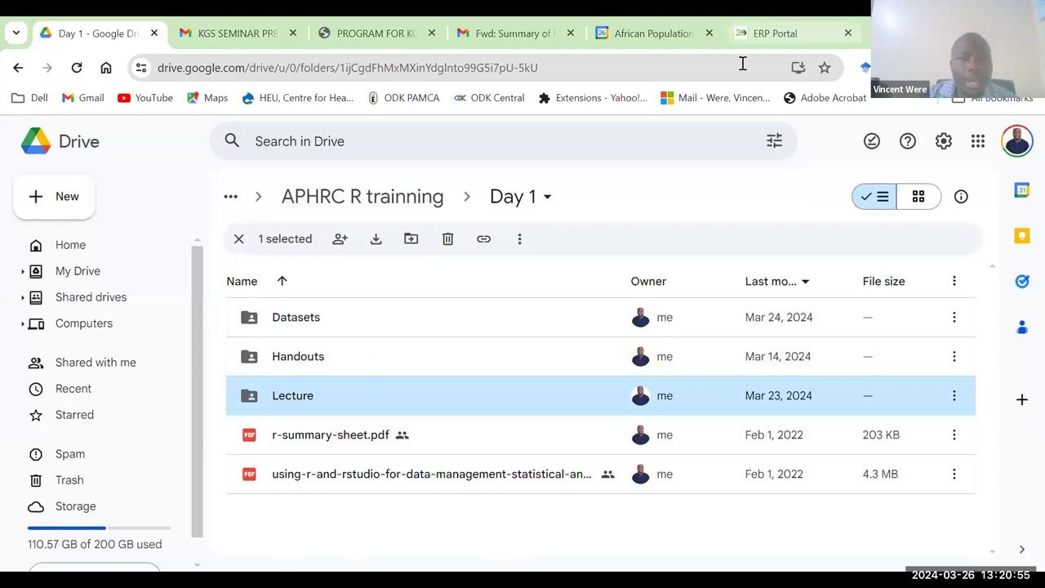
left_click(230, 64)
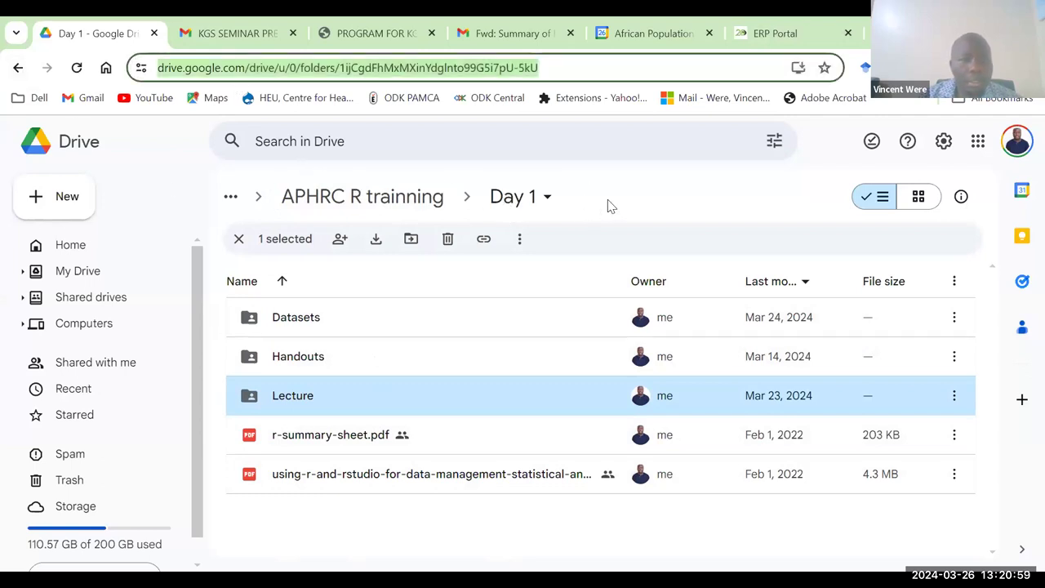
left_click(768, 200)
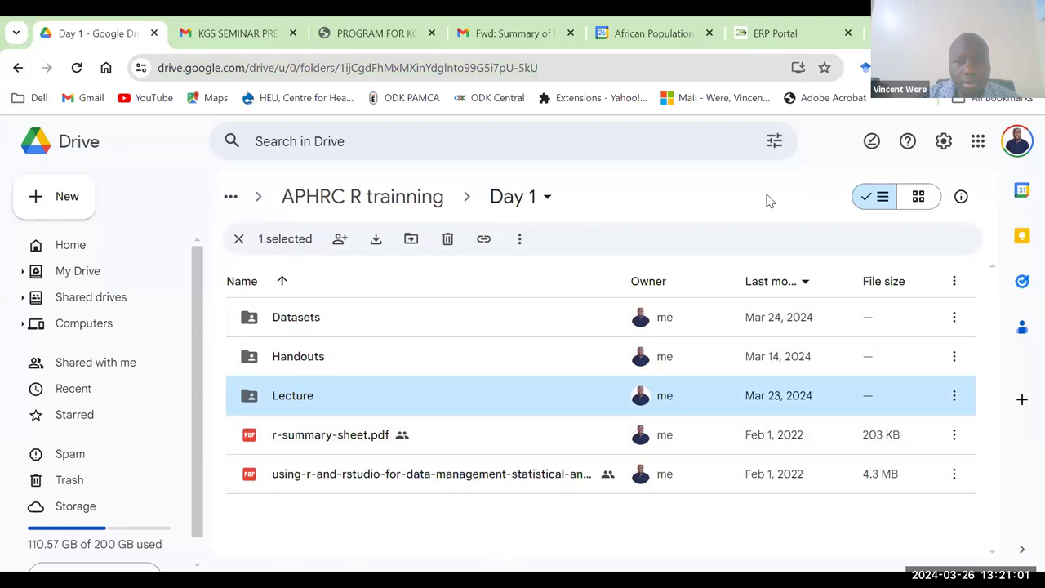
- Go up to the APHRC R trainning folder, search Drive for "sof", and open the Softwares folder
left_click(346, 189)
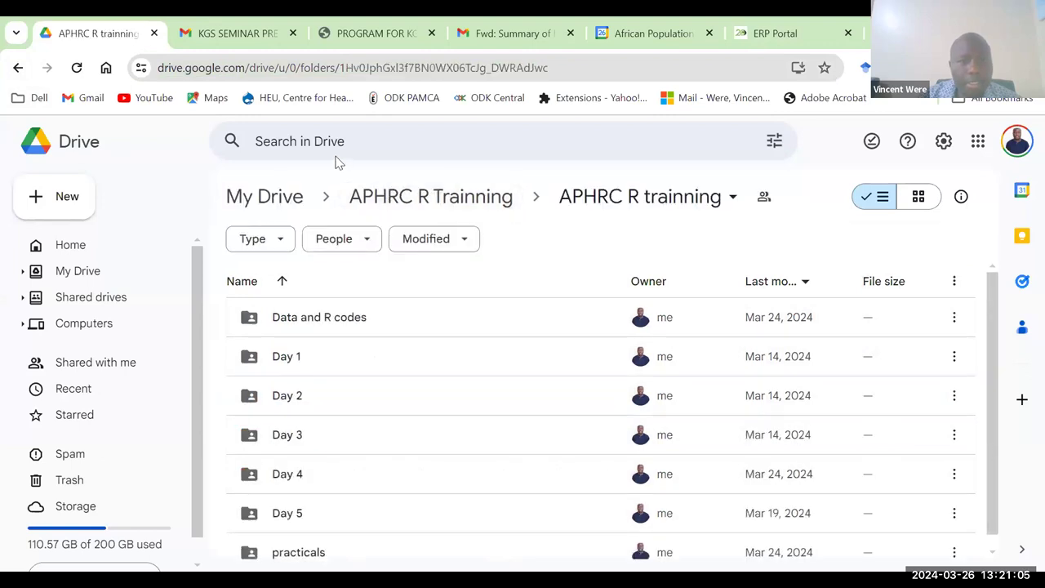
left_click(335, 157)
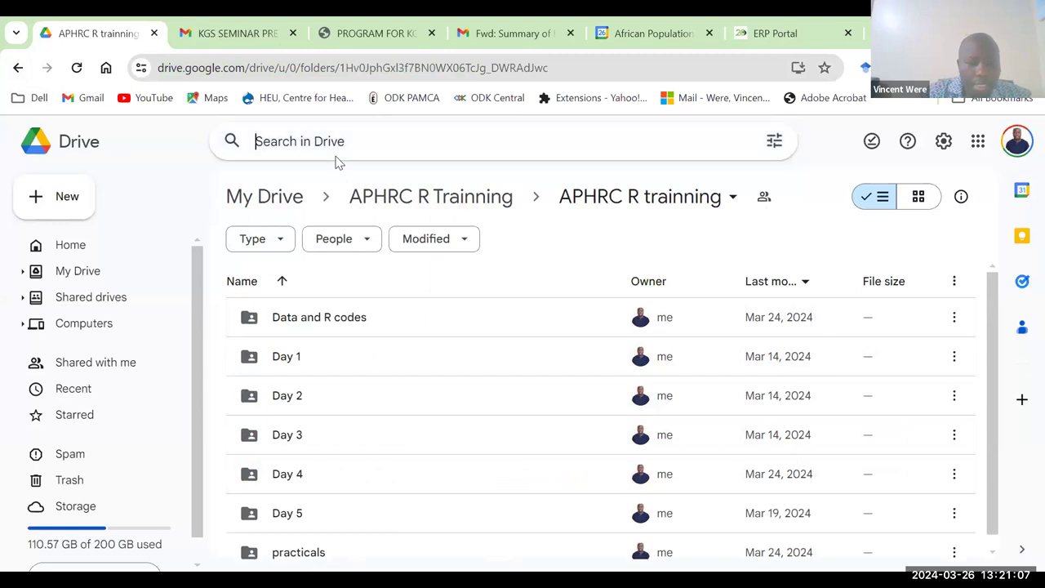
type("sof")
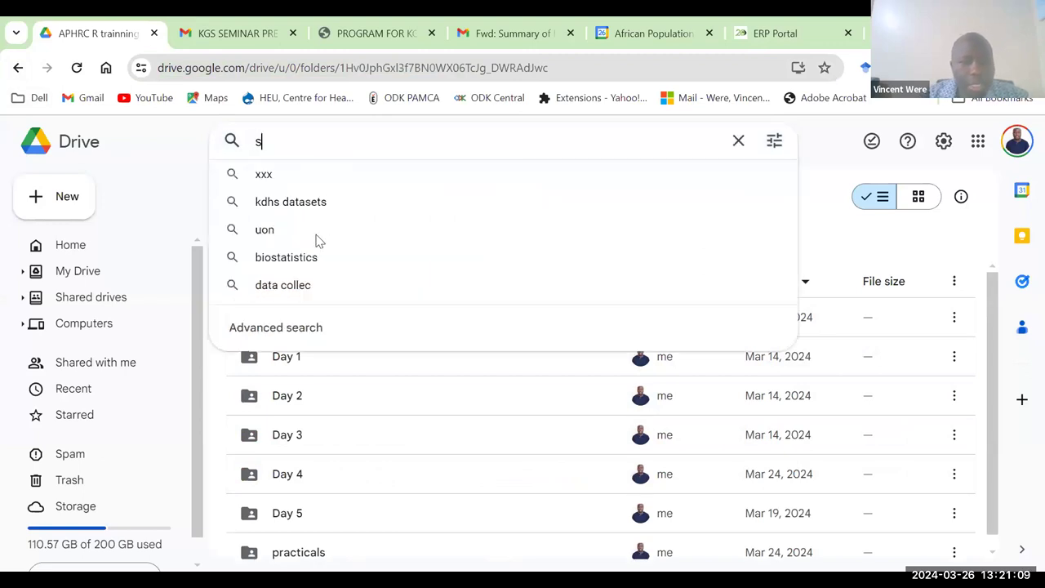
left_click(334, 219)
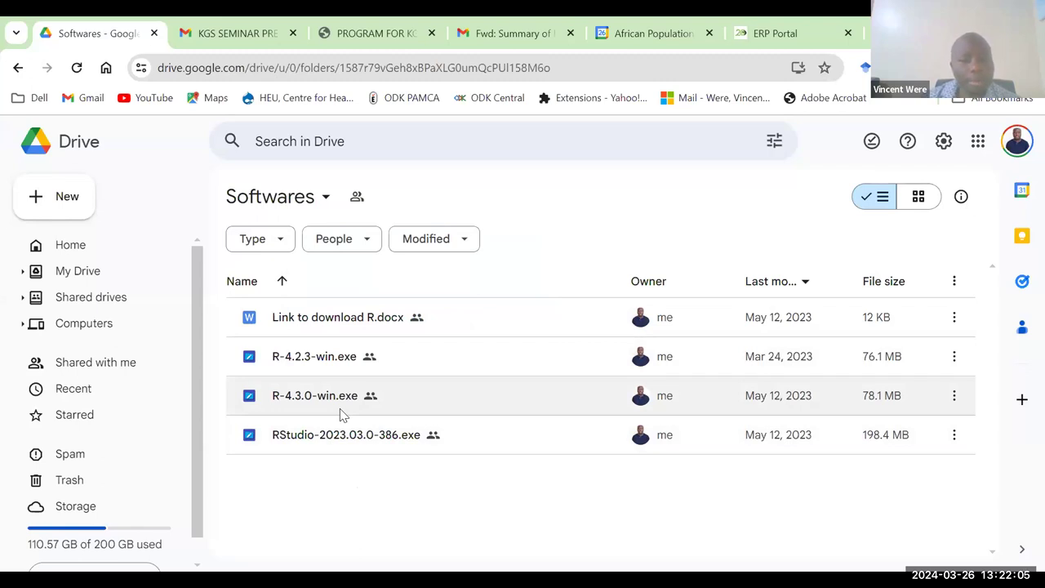
- Select the R-4.3.0-win.exe installer, followed by the RStudio-2023.03.0-386.exe installer
mouse_move(329, 408)
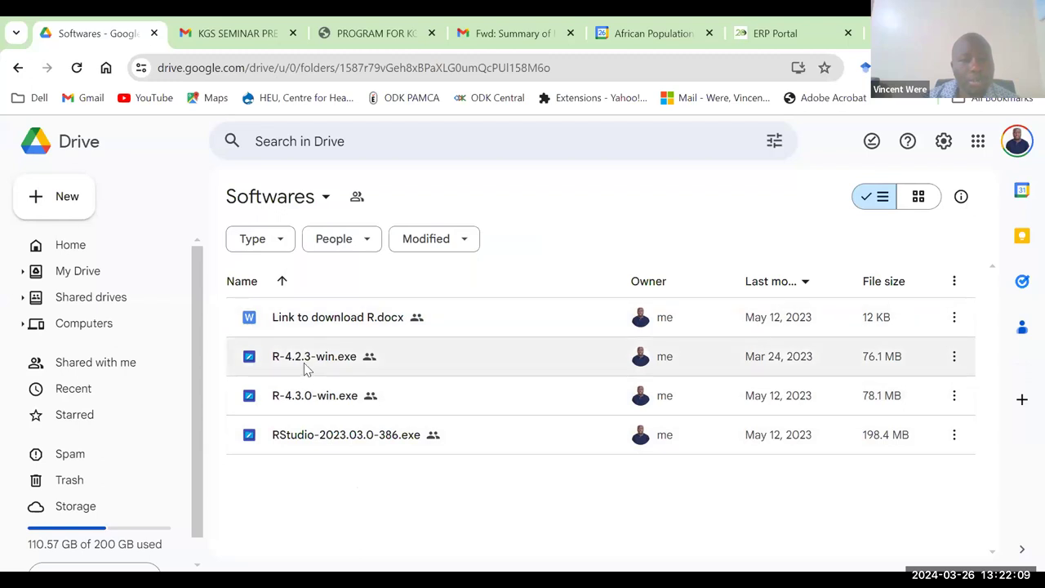
left_click(302, 398)
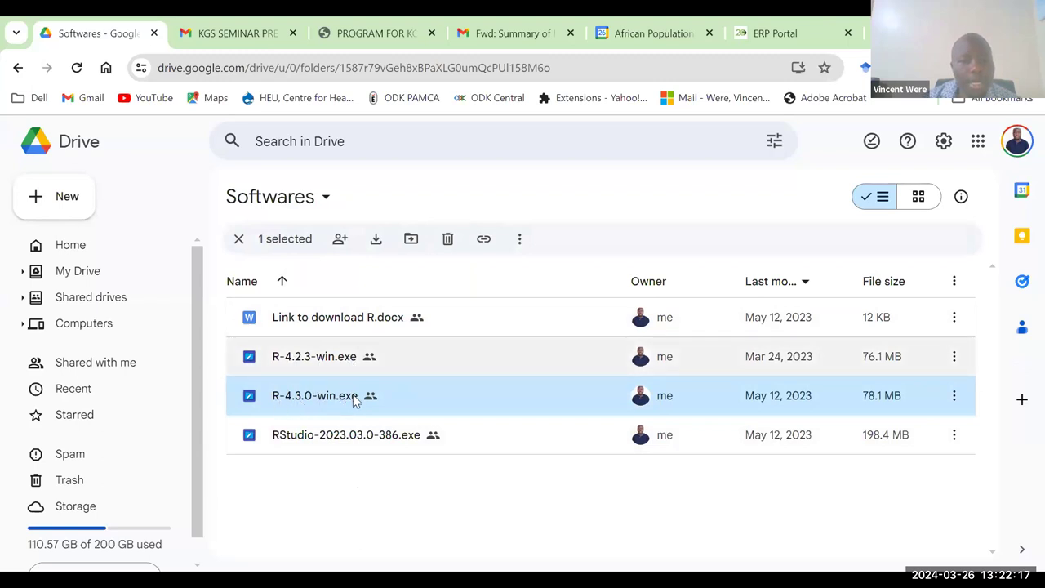
left_click(342, 451)
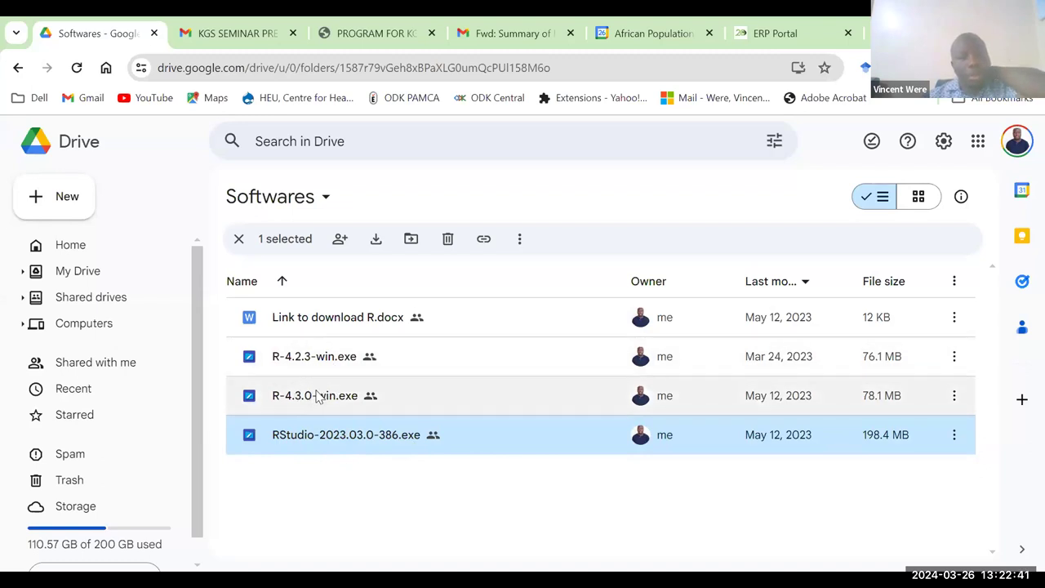
- Open Link to download R.docx and place the cursor at the end of the "R 4.3.0" line
left_click(335, 321)
double_click(335, 319)
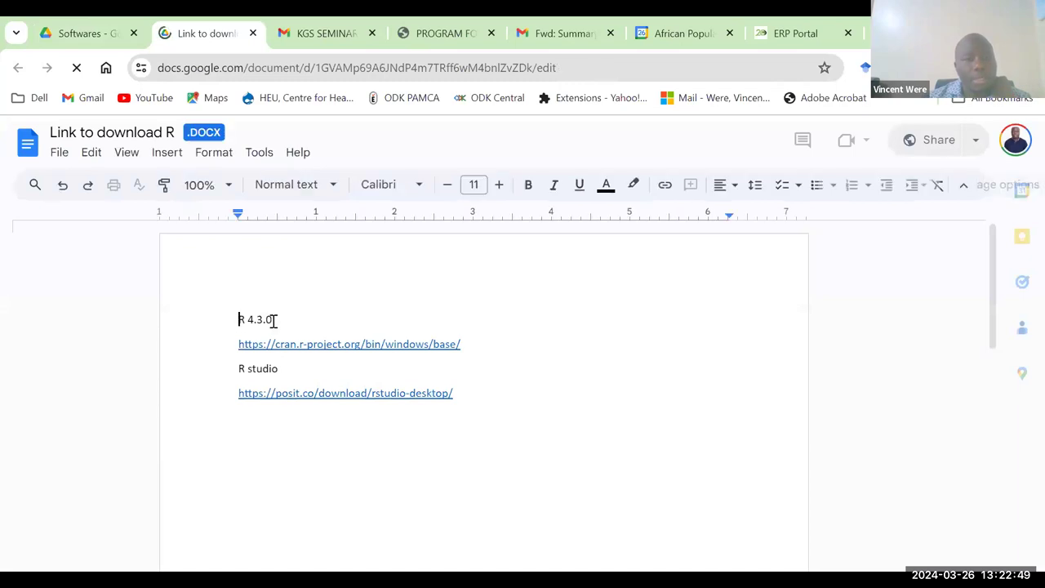
left_click(279, 324)
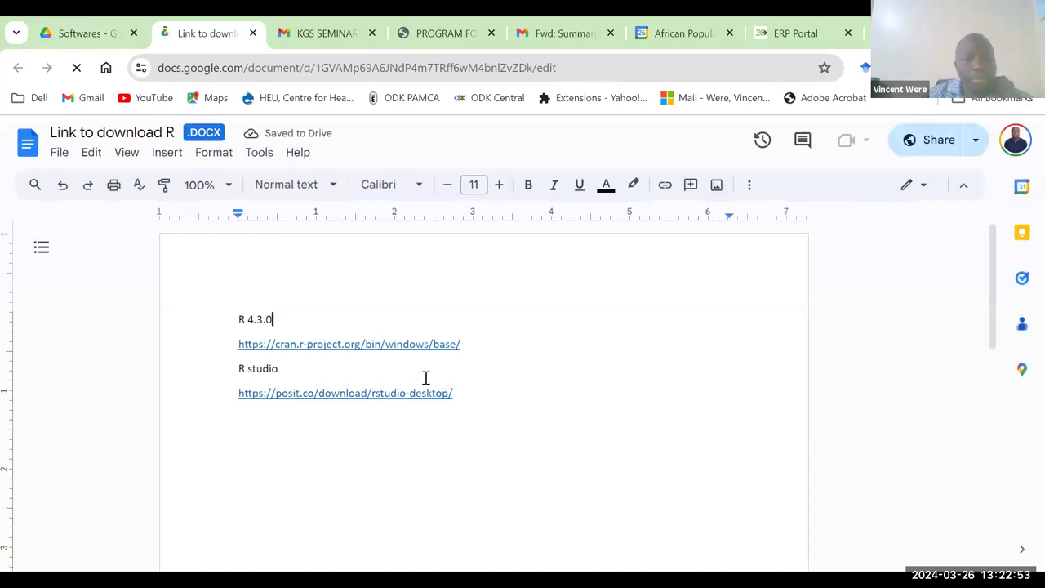
- Open the cran.r-project.org link from the document, check the options of the Download R-4.3.3 for Windows link, and close the page
left_click(366, 345)
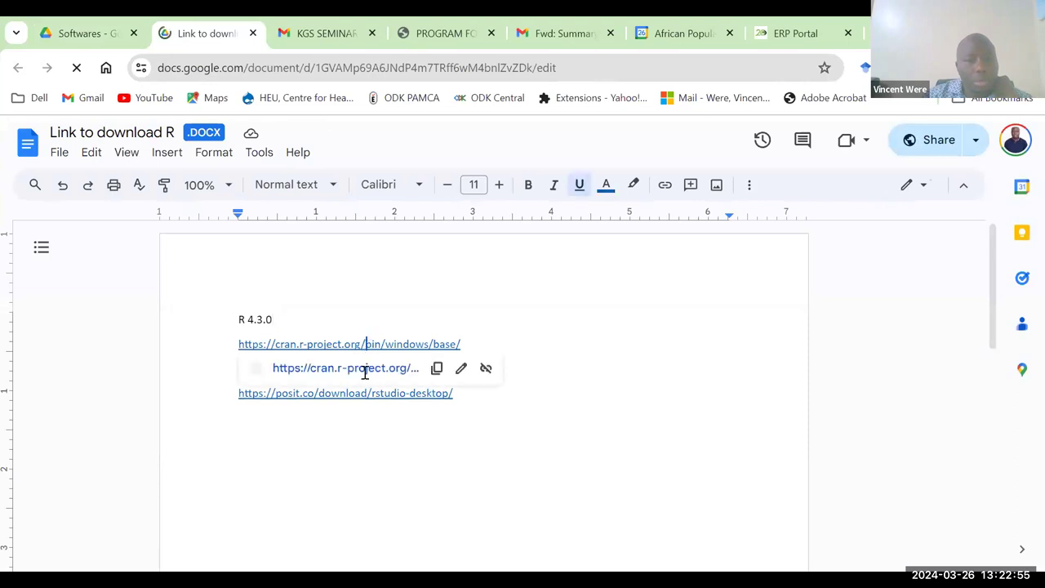
left_click(367, 372)
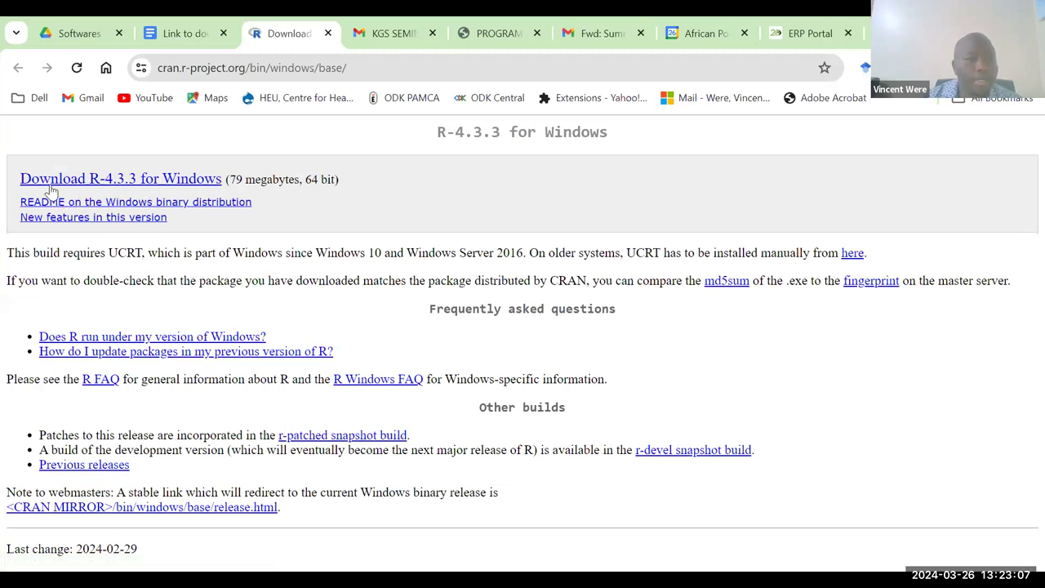
right_click(180, 182)
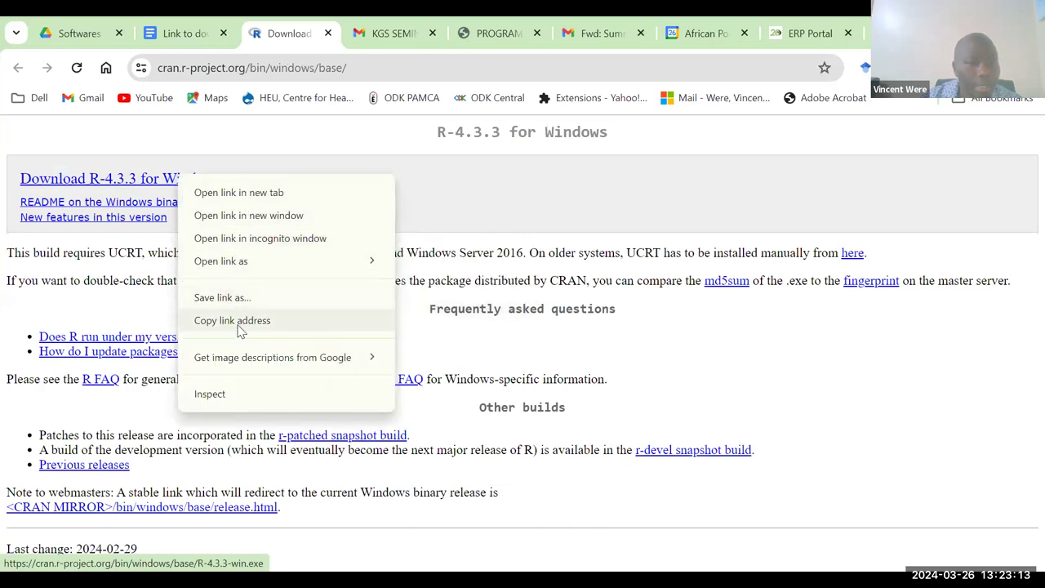
left_click(405, 160)
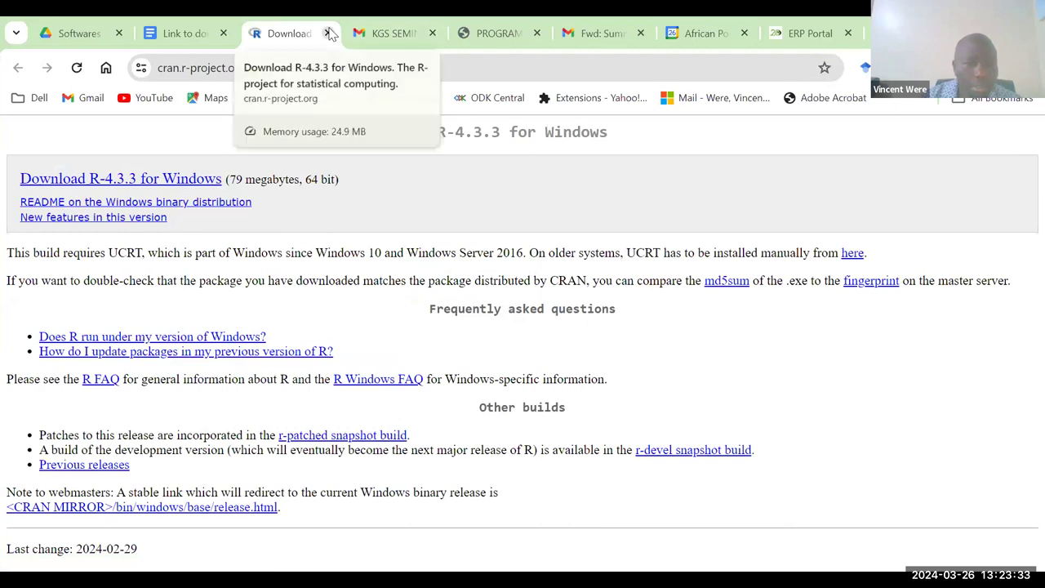
key("ctrl+w")
- Open the posit.co link from the document and look through the installers section of the RStudio Desktop download page
left_click(315, 392)
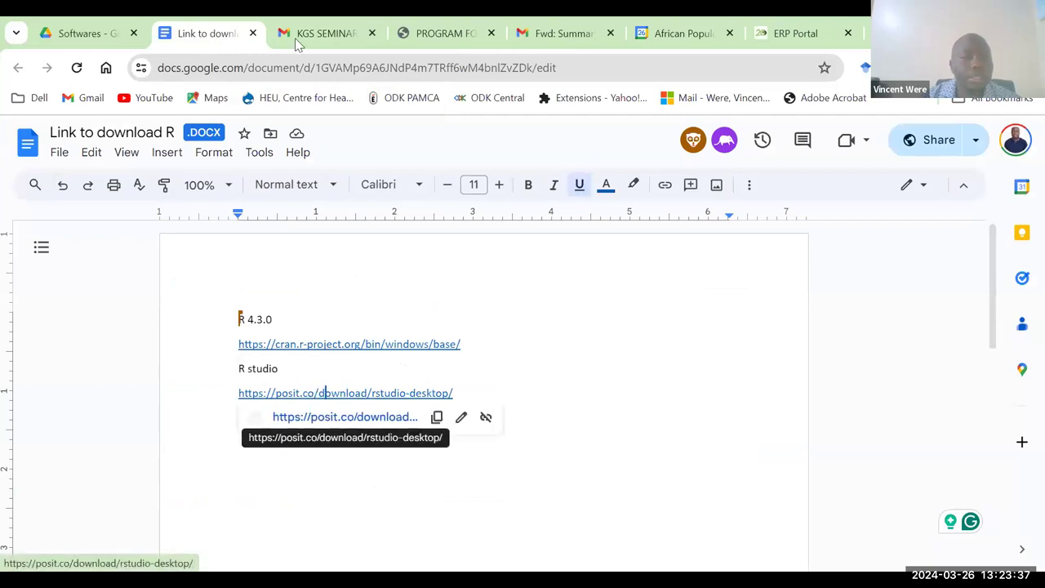
left_click(327, 417)
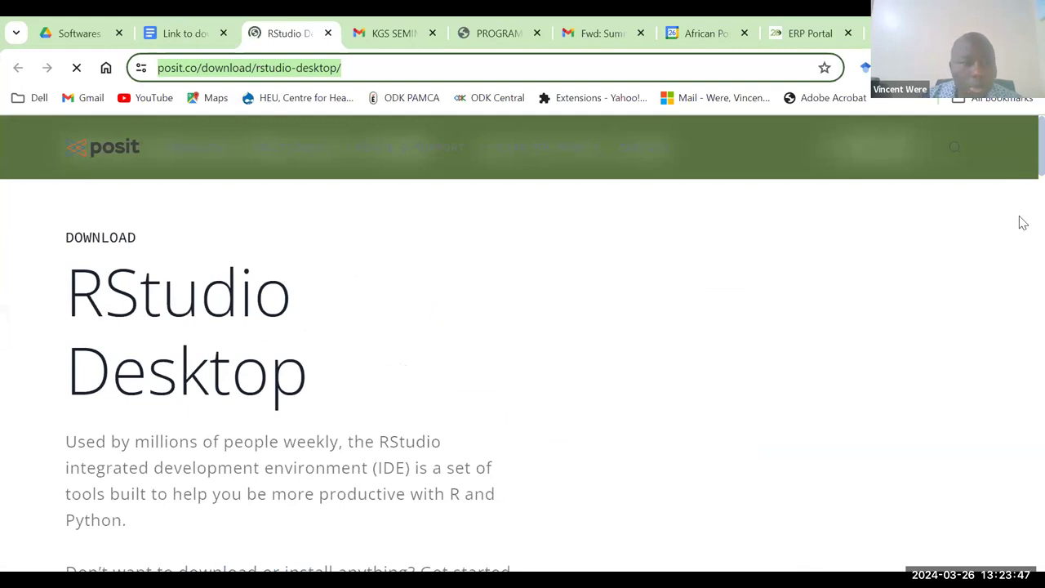
scroll(1023, 327, "down", 3)
scroll(1023, 358, "down", 10)
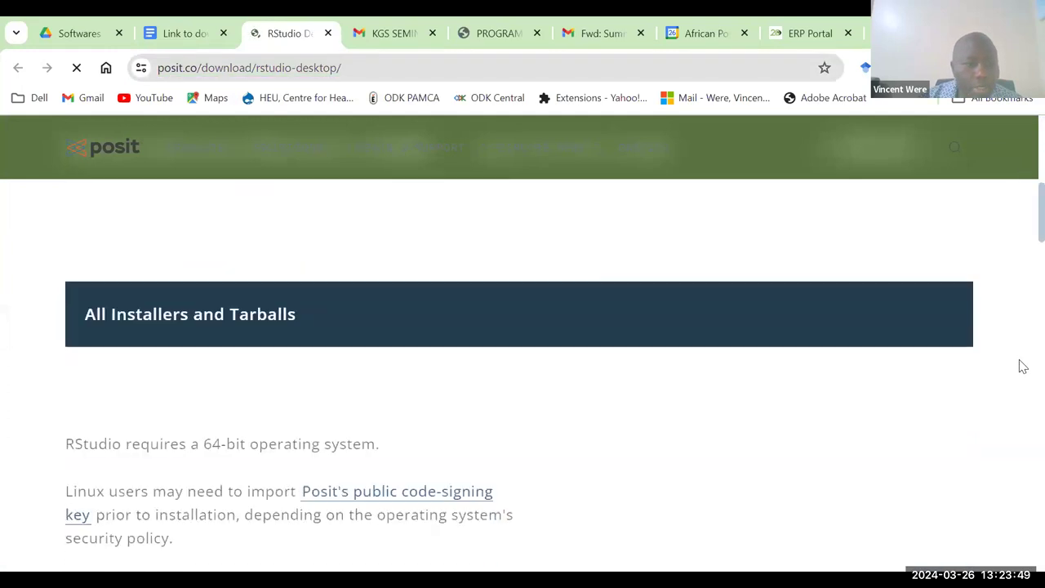
scroll(1023, 276, "up", 8)
scroll(395, 494, "up", 1)
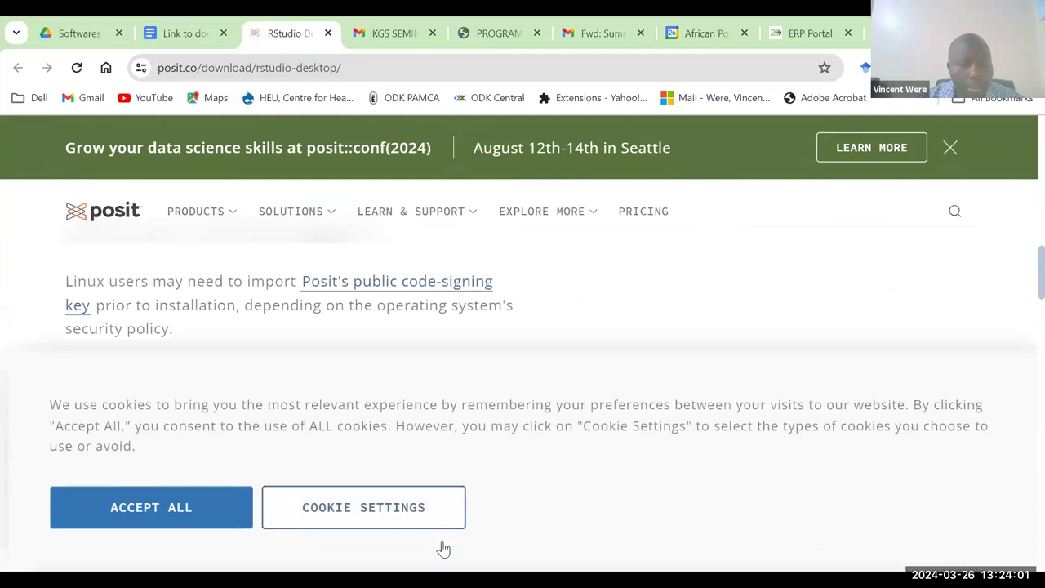
left_click(476, 211)
- Return to the Softwares folder in Google Drive and go back to the APHRC R trainning folder
left_click(68, 31)
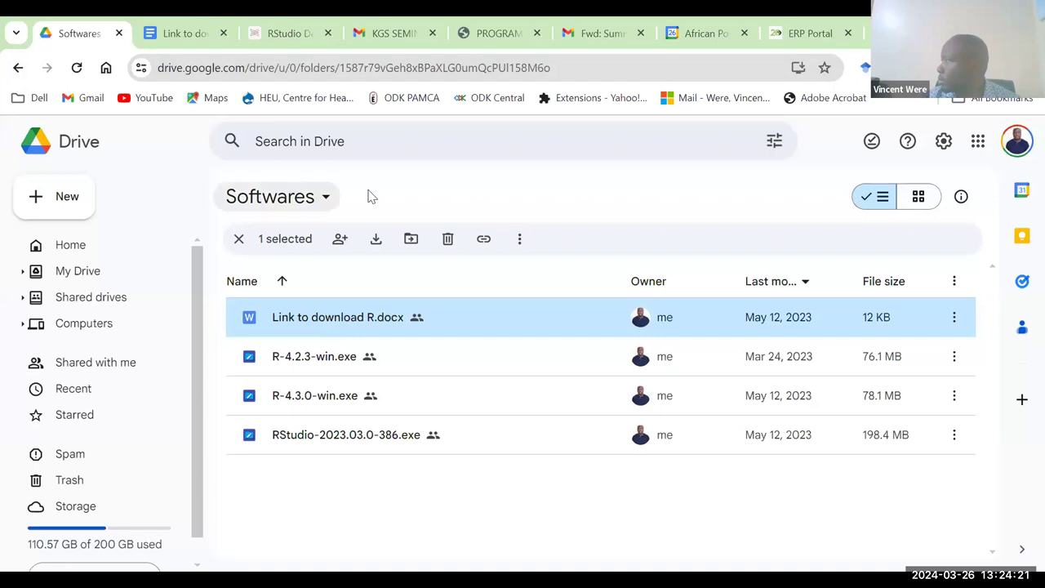
right_click(482, 236)
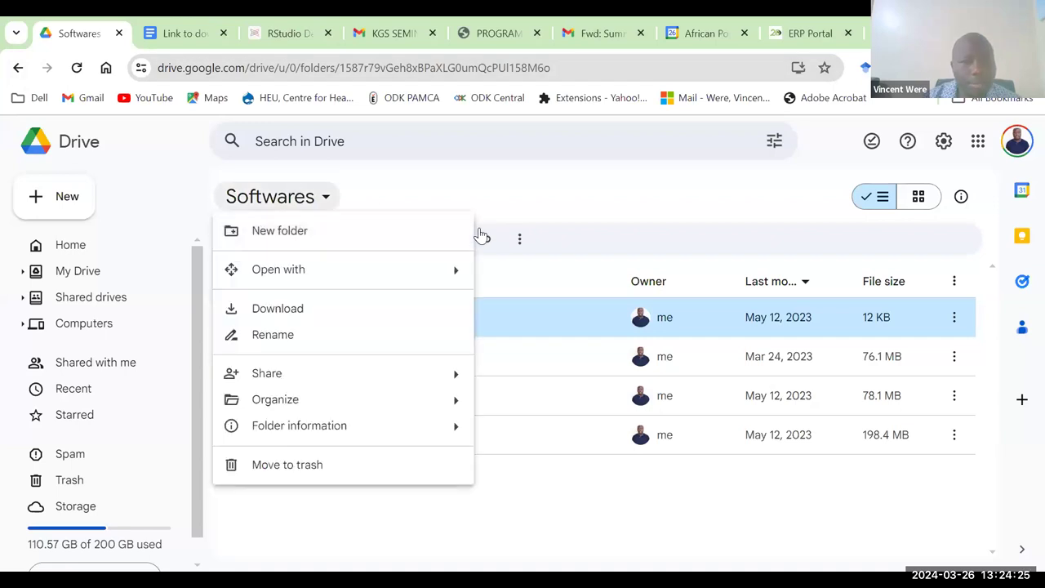
left_click(271, 204)
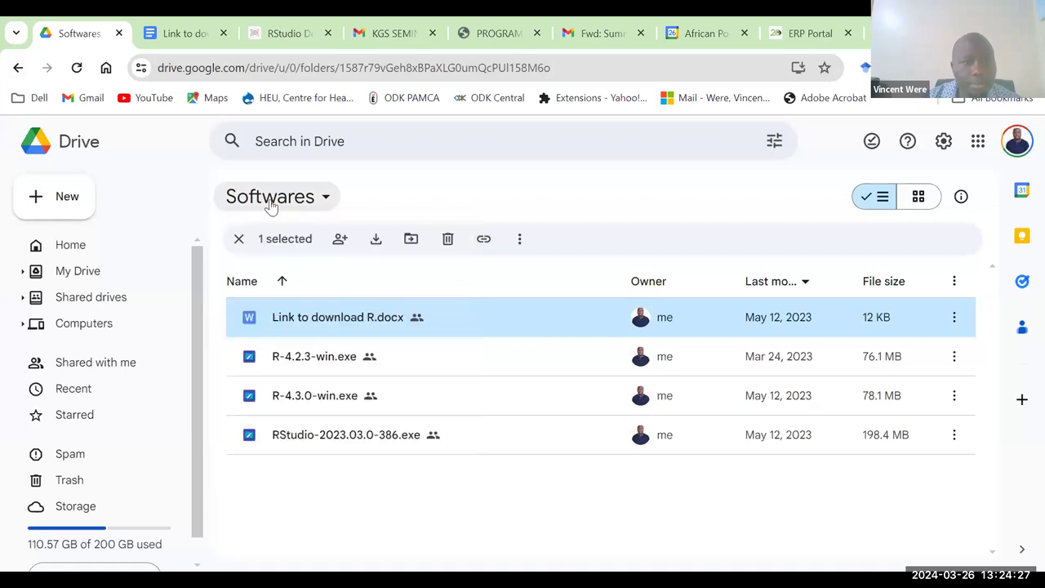
left_click(270, 198)
key("alt+Left")
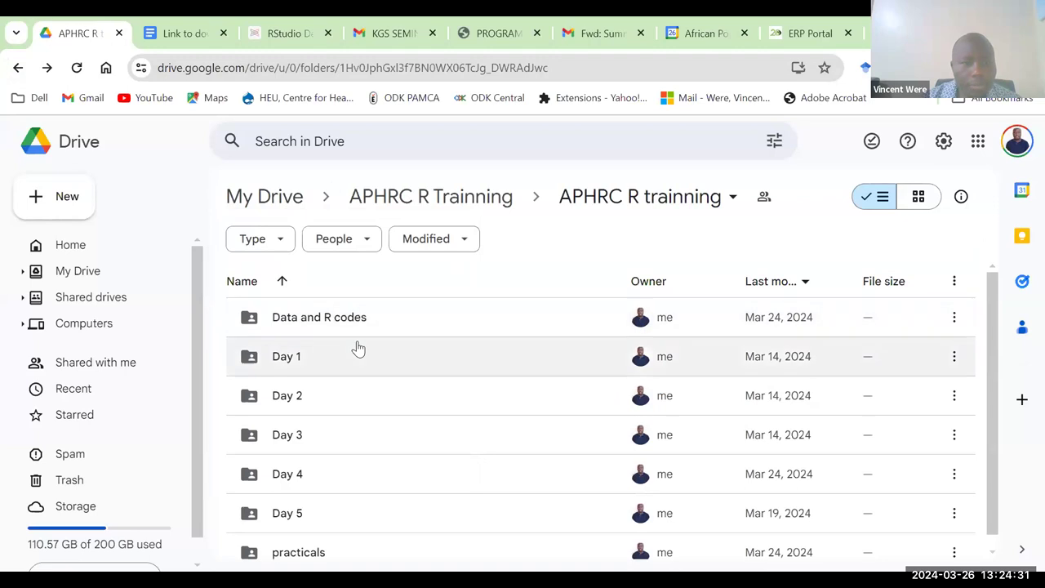
key("Return")
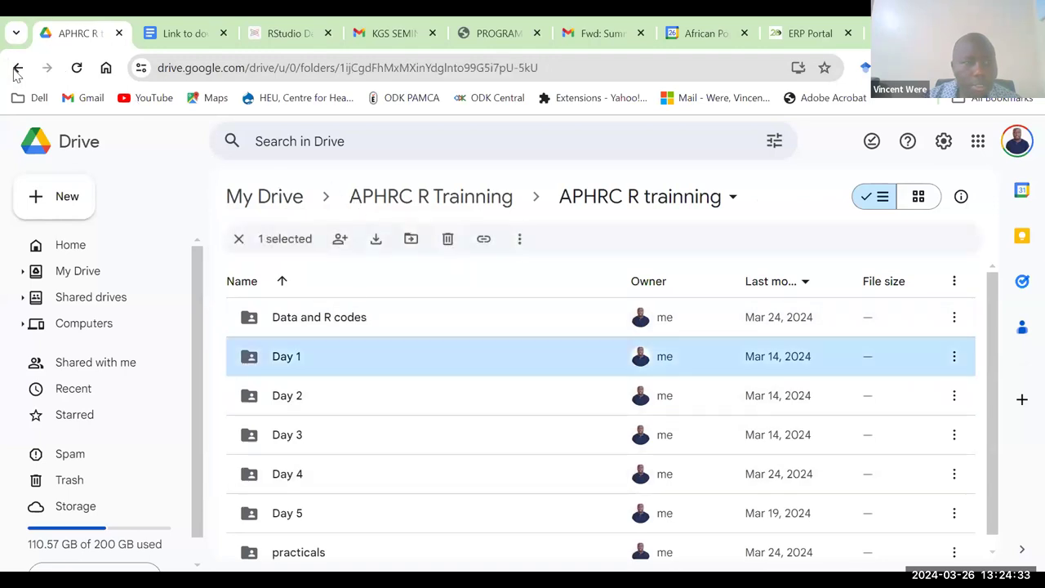
key("alt+Left")
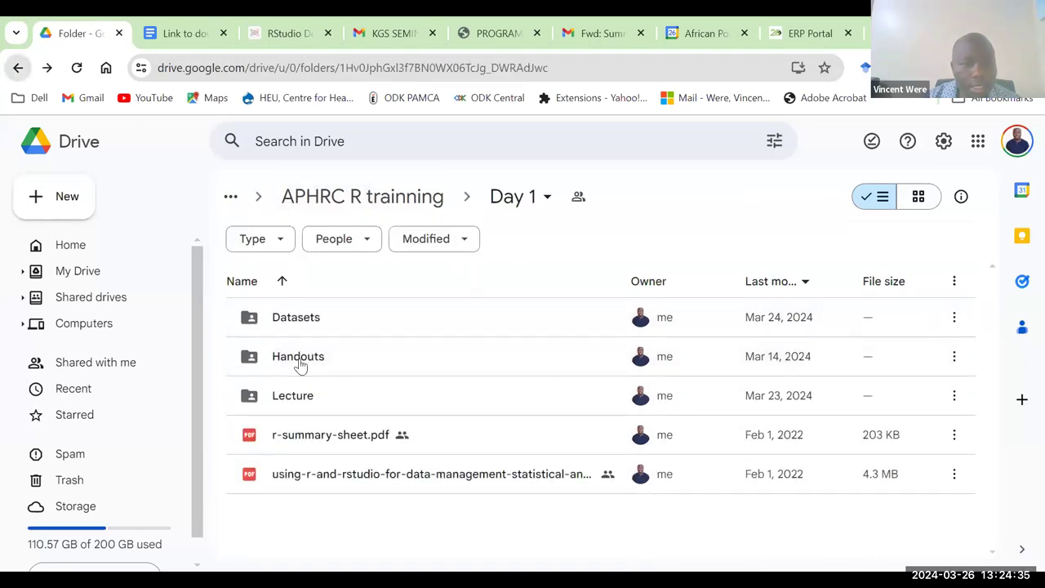
- Copy the share link of the Day 1 folder from the APHRC R trainning folder
right_click(300, 370)
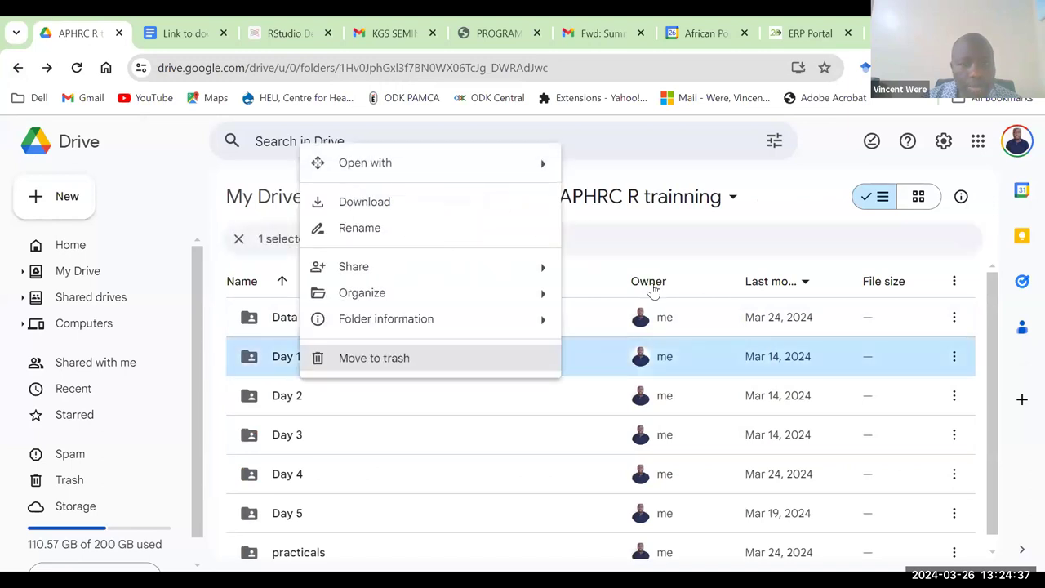
mouse_move(539, 268)
left_click(624, 300)
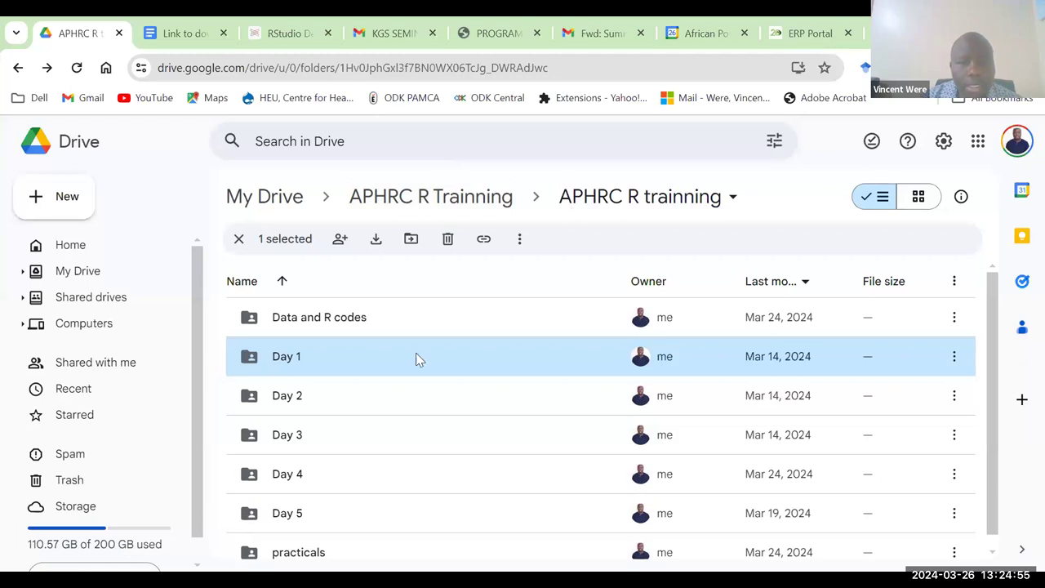
- Open the Day 1 folder and its Datasets subfolder to view the synthetic depression files
double_click(343, 349)
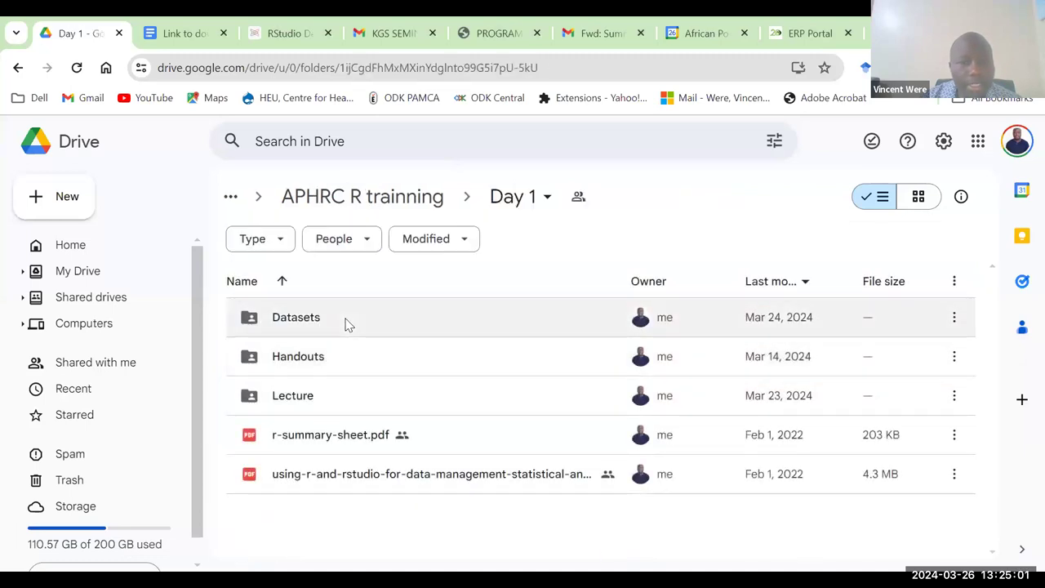
double_click(346, 323)
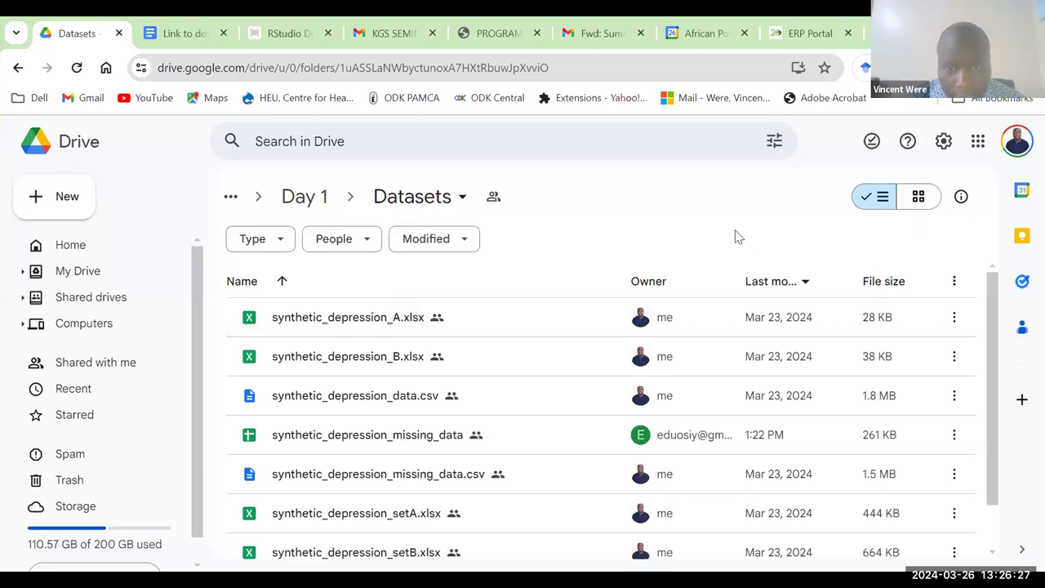
- Go back up from Datasets to the Day 1 folder and copy the Day 1 folder's share link
left_click(300, 198)
right_click(321, 250)
mouse_move(326, 378)
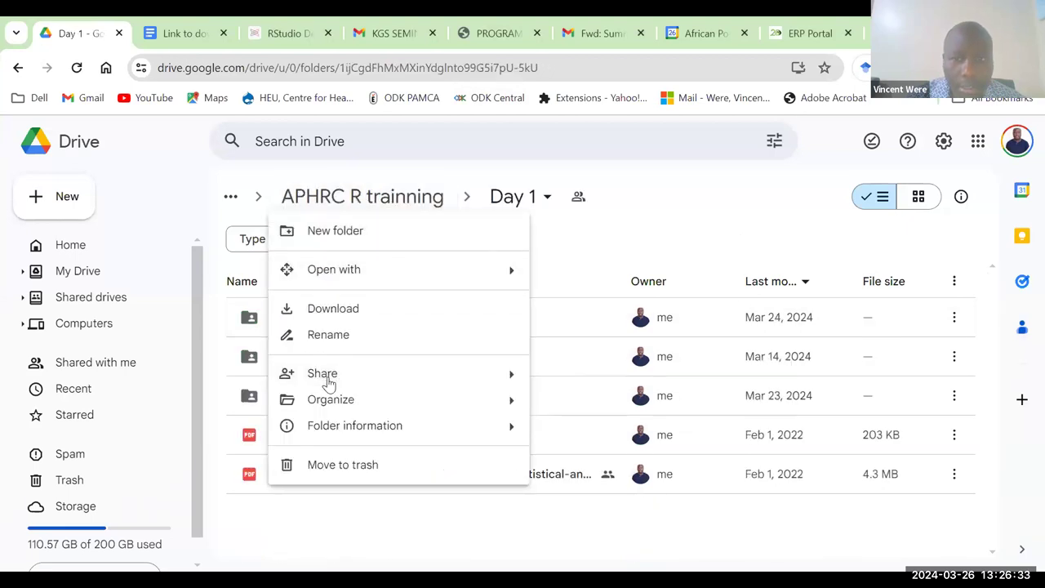
key("Escape")
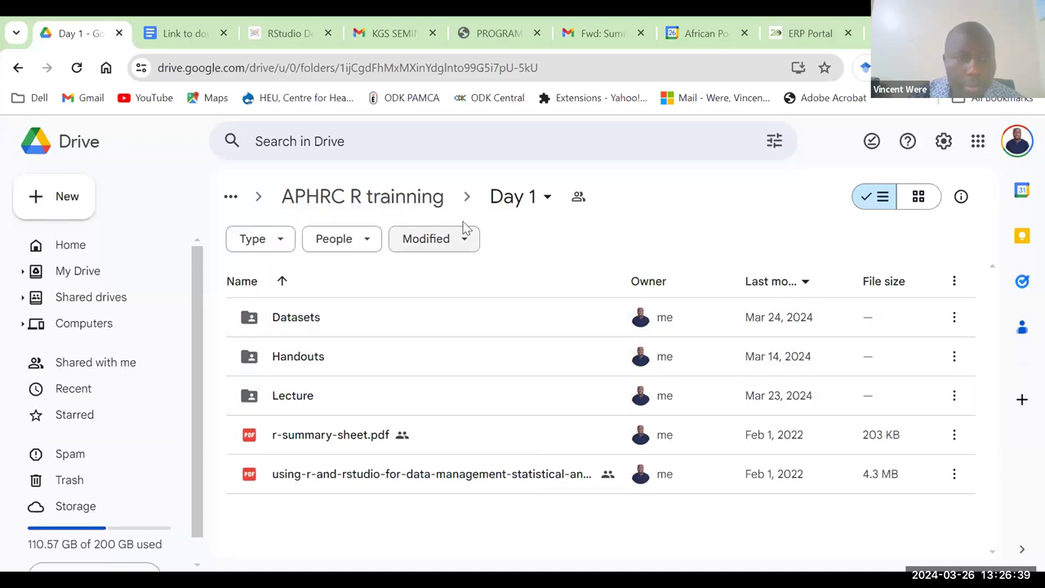
left_click(507, 202)
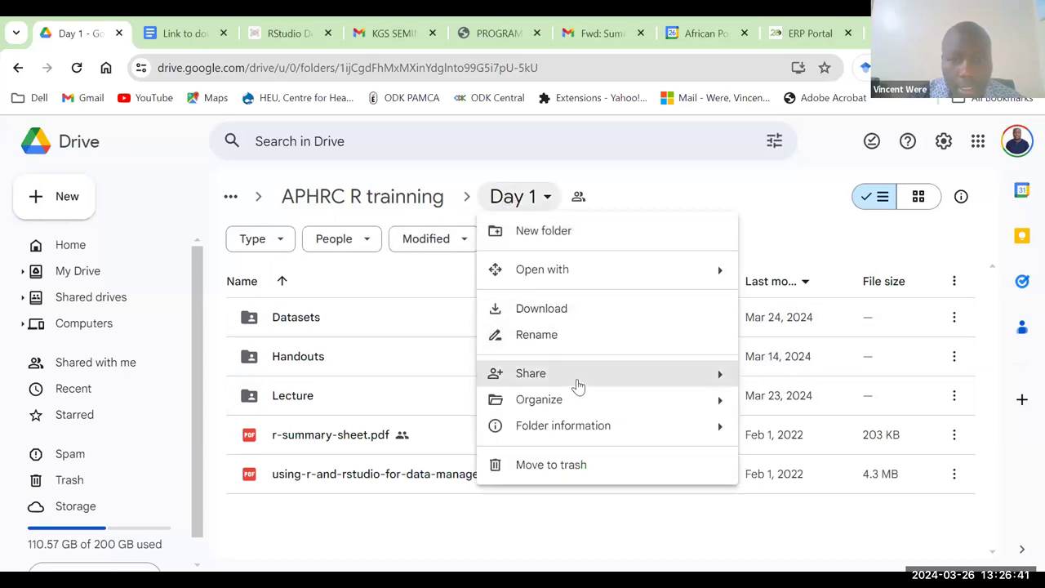
mouse_move(576, 384)
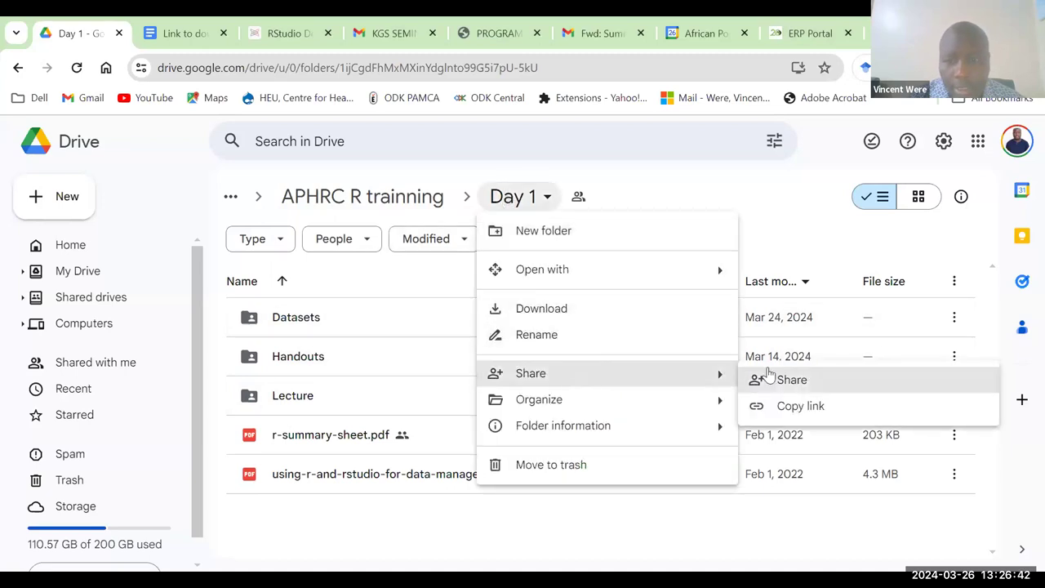
left_click(808, 408)
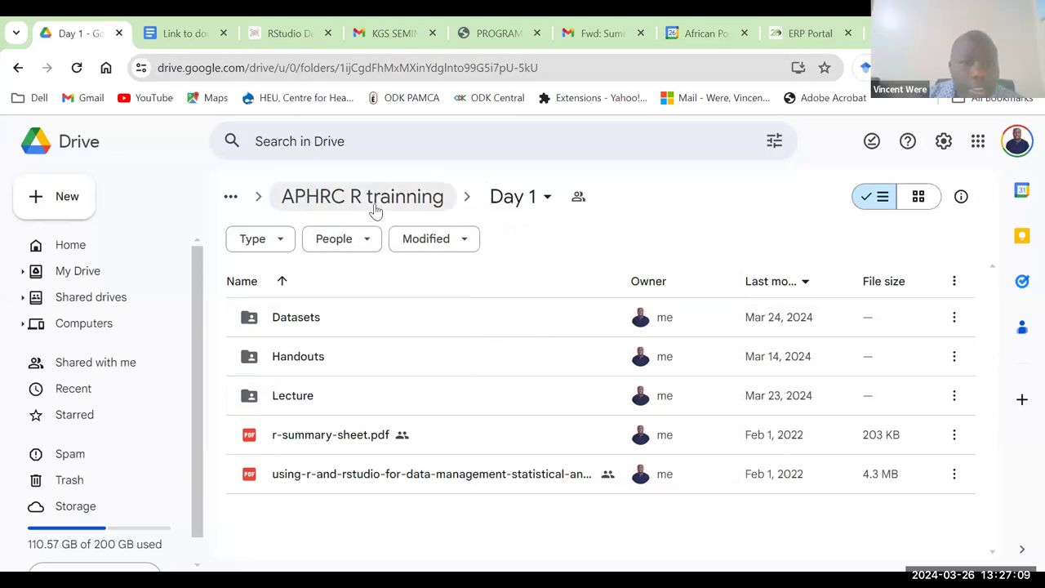
- Go up to the APHRC R trainning folder, select the Data and R codes folder, and check the folder options
left_click(401, 205)
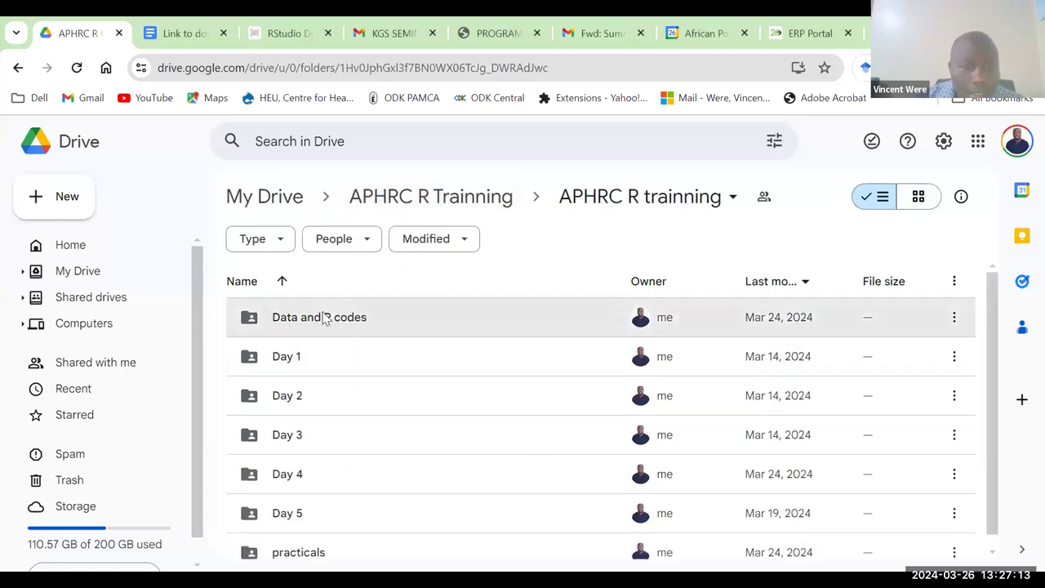
right_click(325, 318)
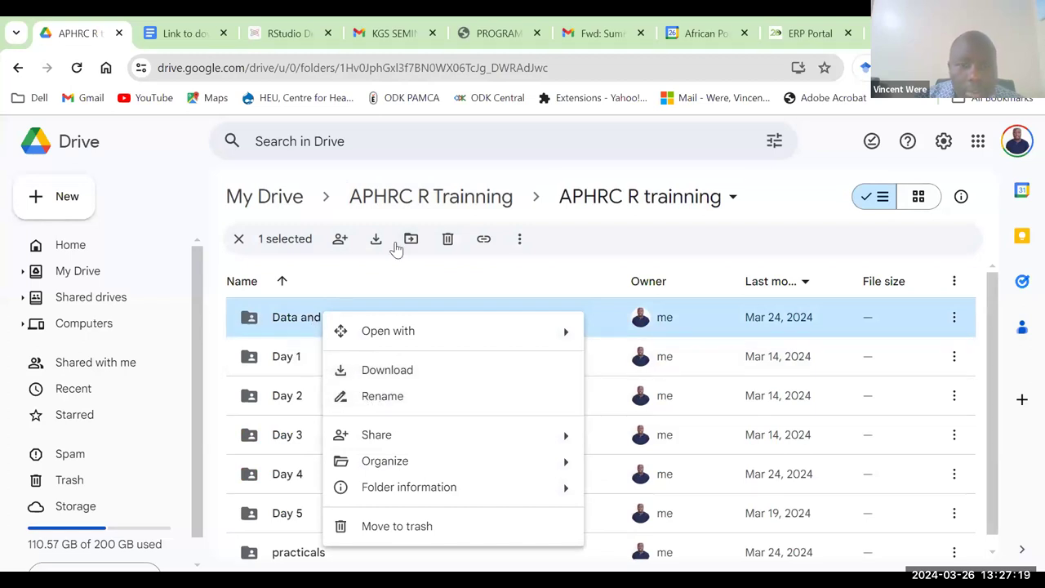
left_click(433, 200)
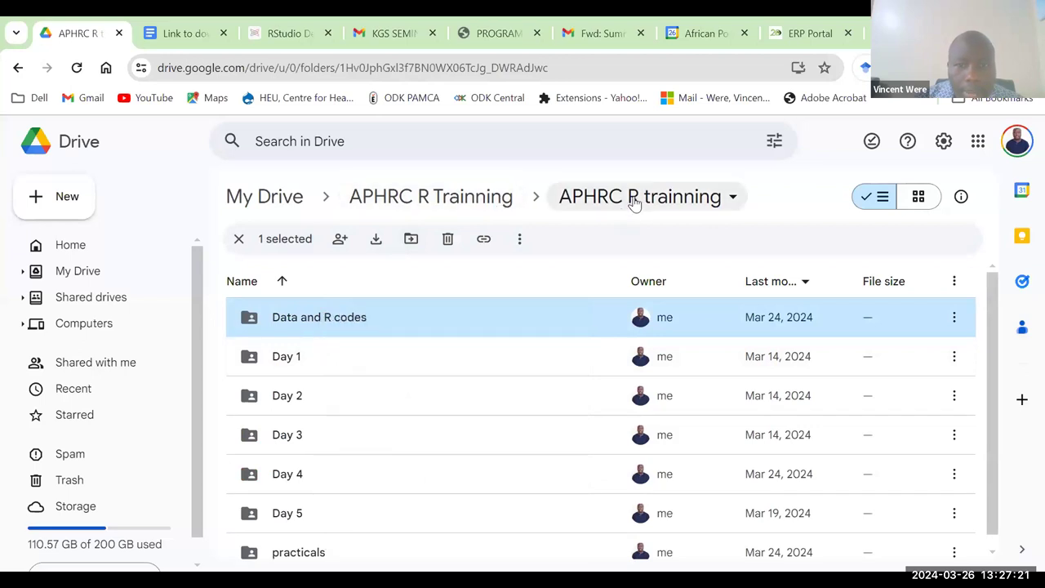
left_click(634, 199)
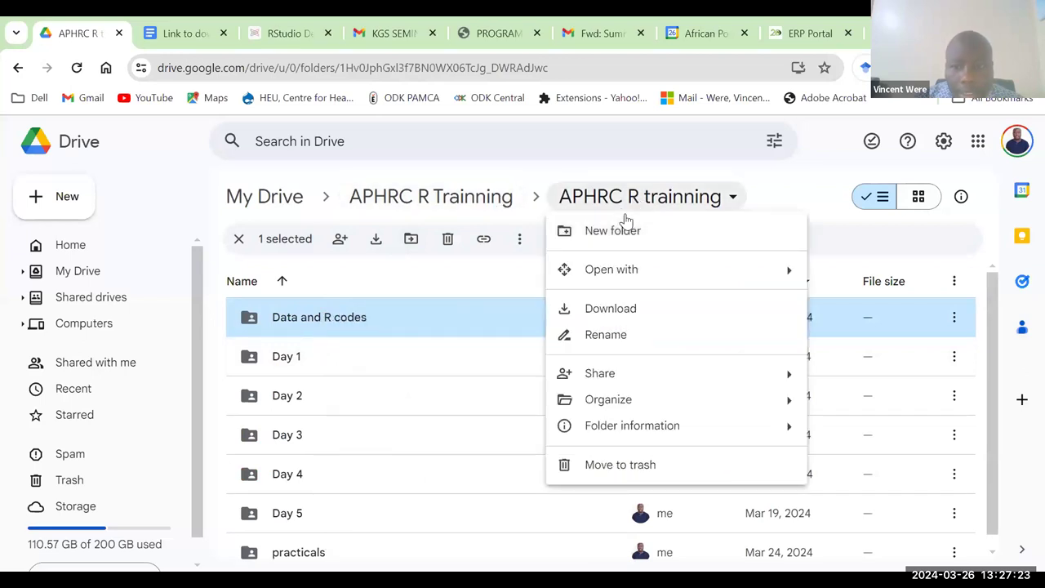
key("Escape")
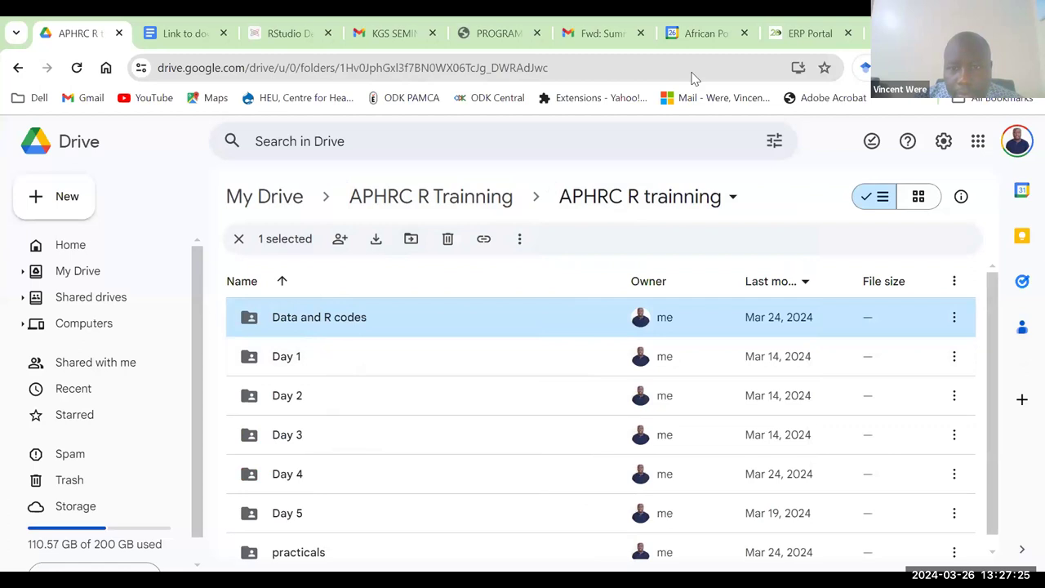
- Return to the RStudio Desktop download page and select its web address
left_click(183, 35)
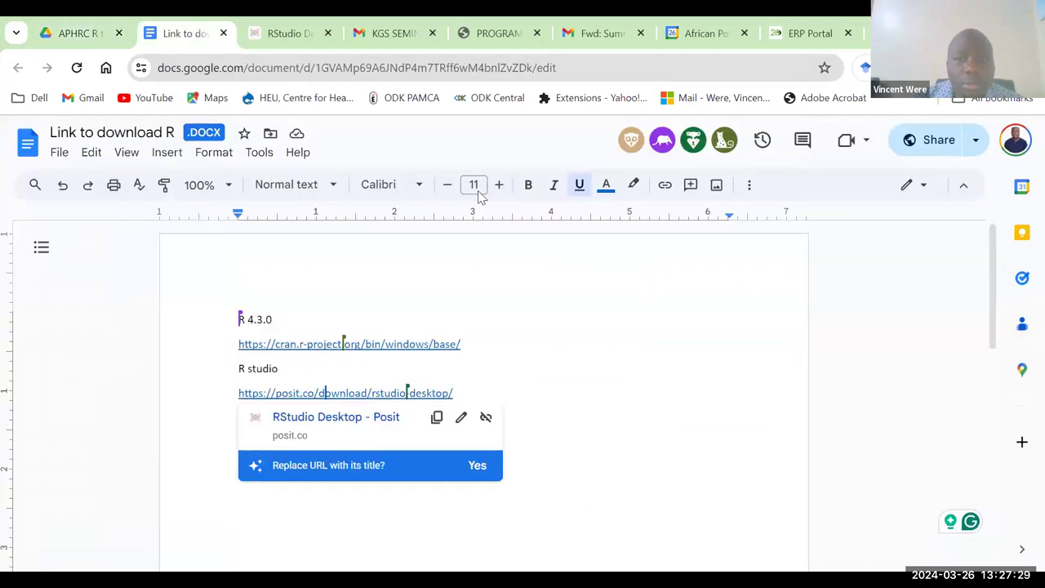
left_click(292, 36)
left_click(369, 61)
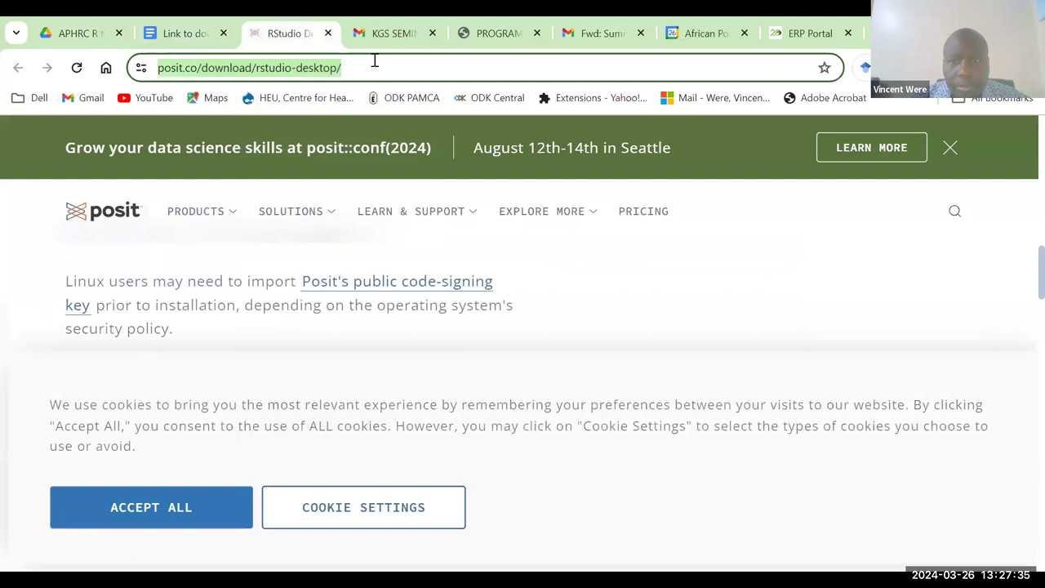
left_click(543, 165)
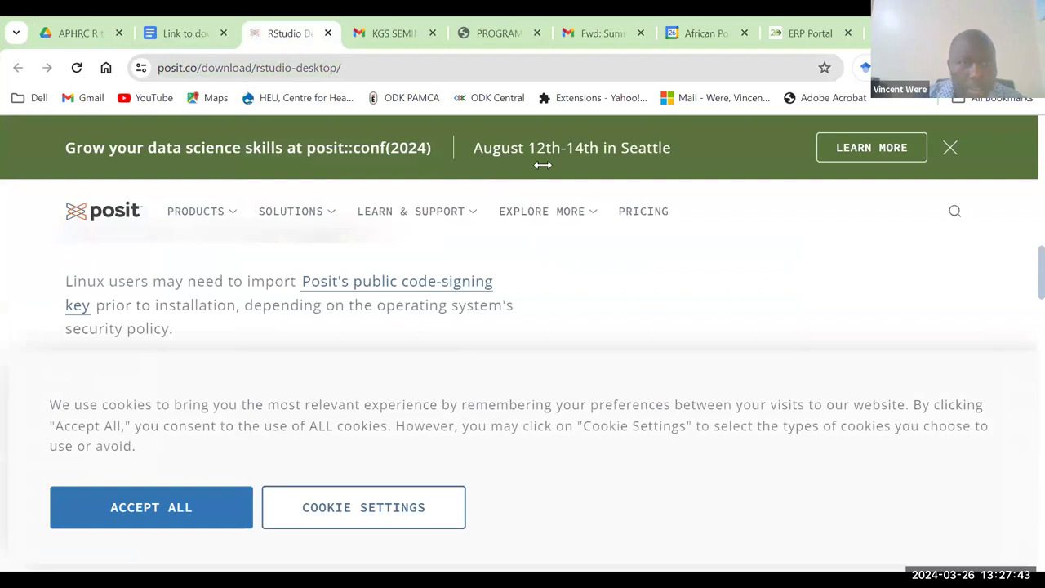
- Go back to the Link to download R document and open its cran.r-project.org link for R
left_click(186, 29)
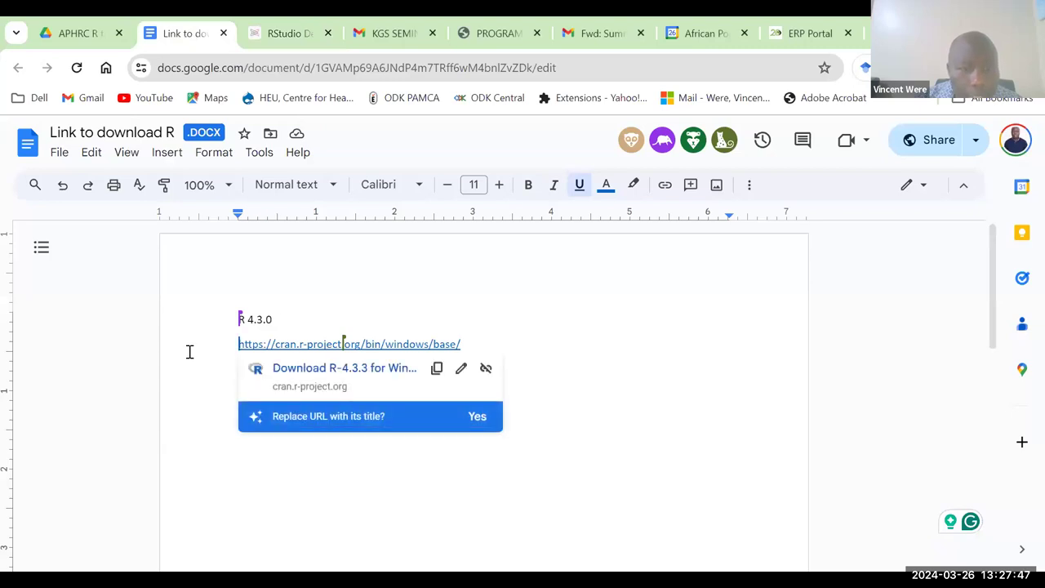
left_click(288, 31)
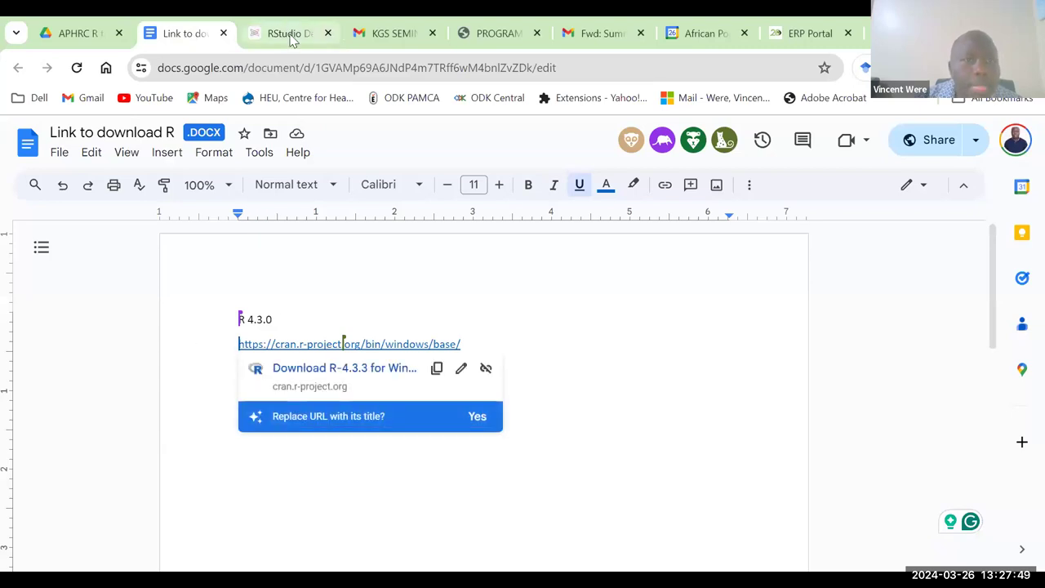
left_click(188, 33)
left_click(220, 313)
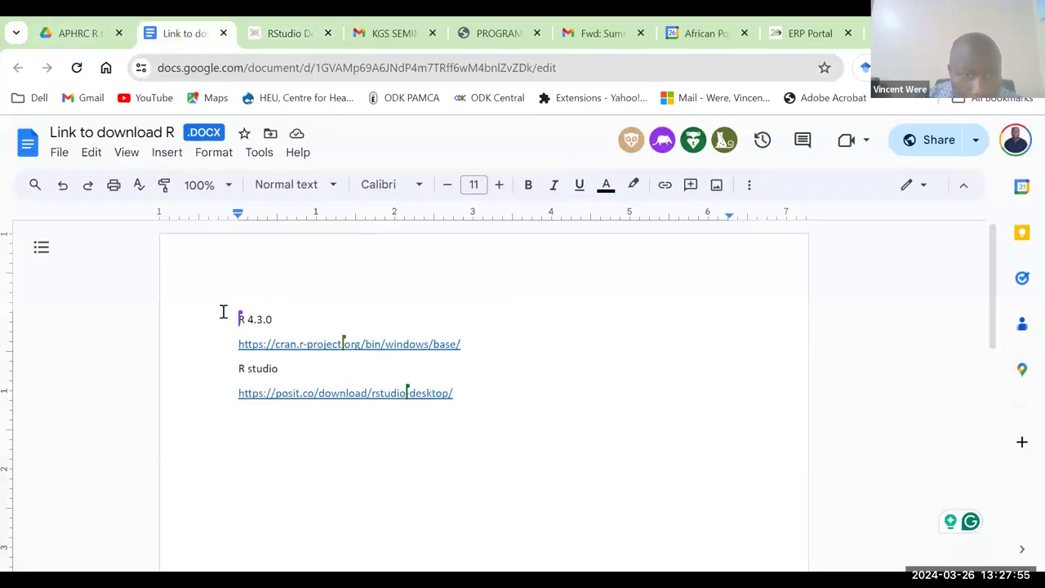
left_click(363, 344)
left_click(367, 371)
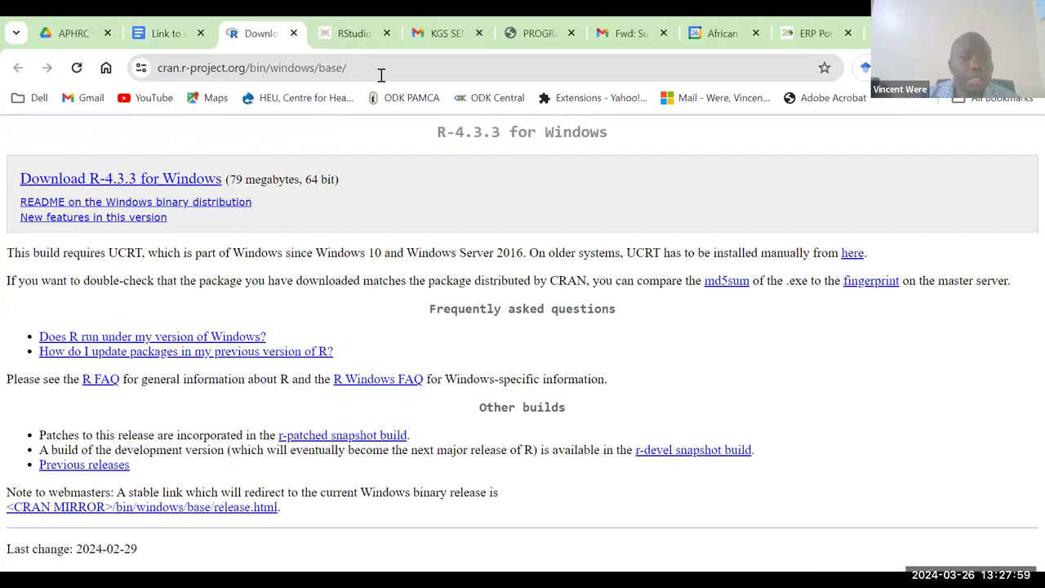
- Select the web address of the R-4.3.3 for Windows download page, and return to the APHRC R trainning folder in Drive
left_click(381, 71)
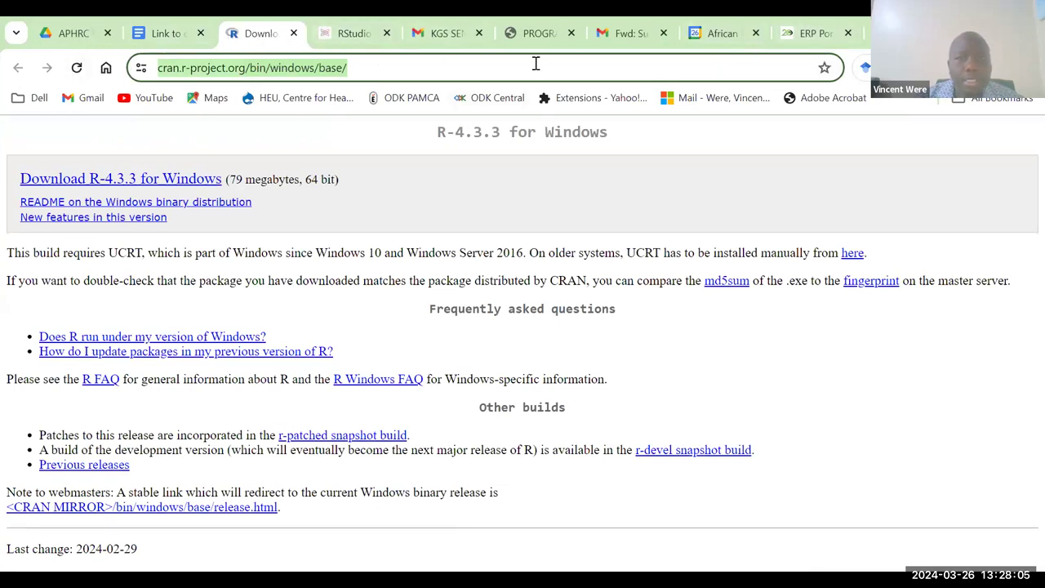
left_click(459, 178)
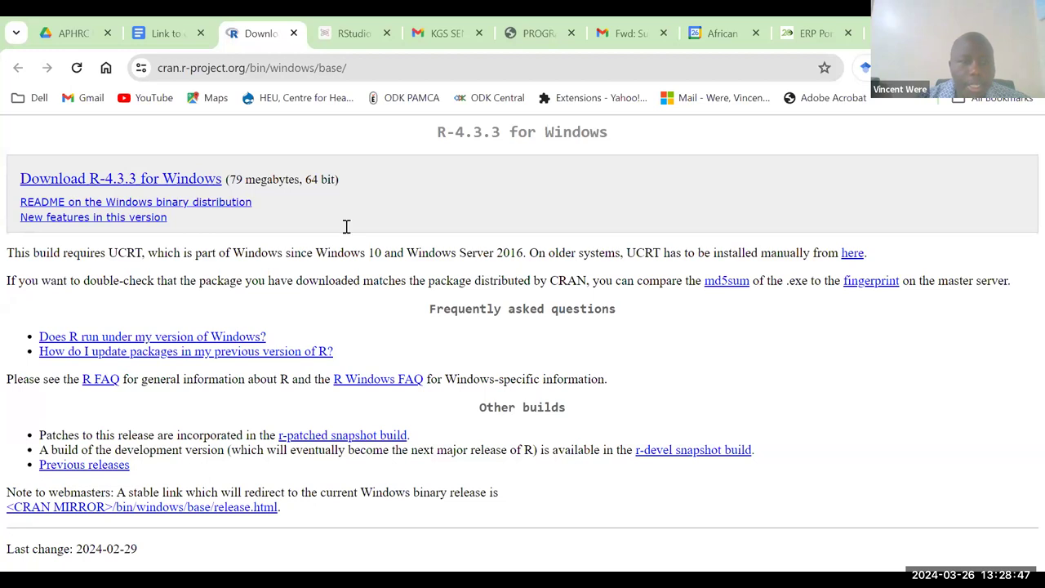
left_click(75, 33)
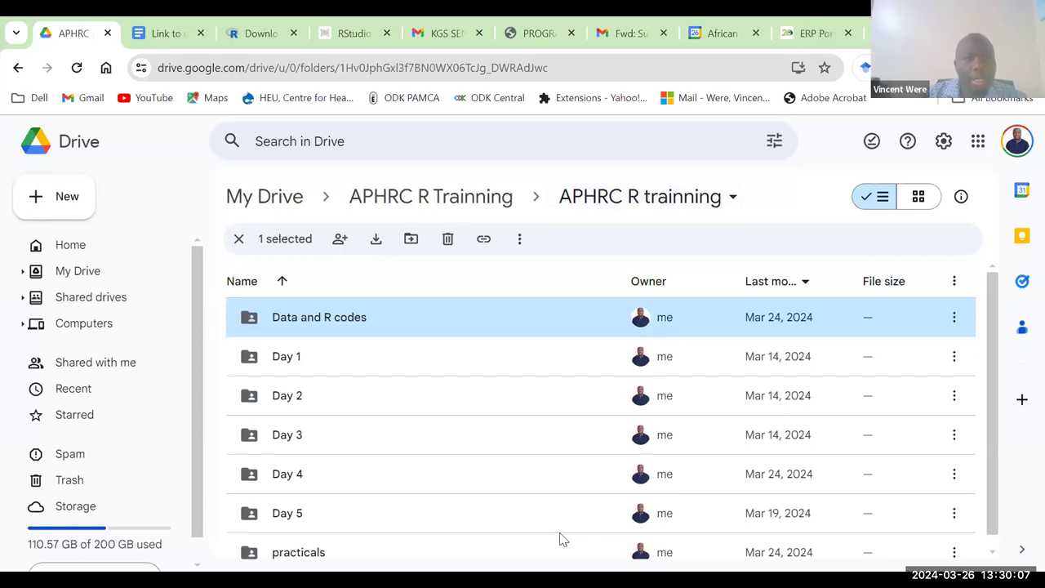
- Switch to RStudio and place the cursor at the console prompt
key("alt+Tab")
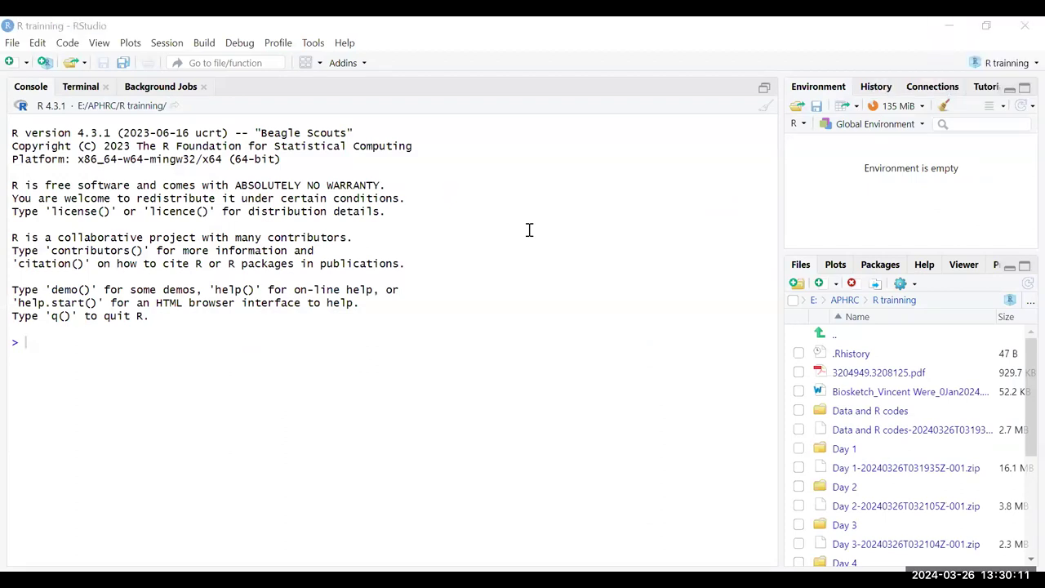
left_click(451, 396)
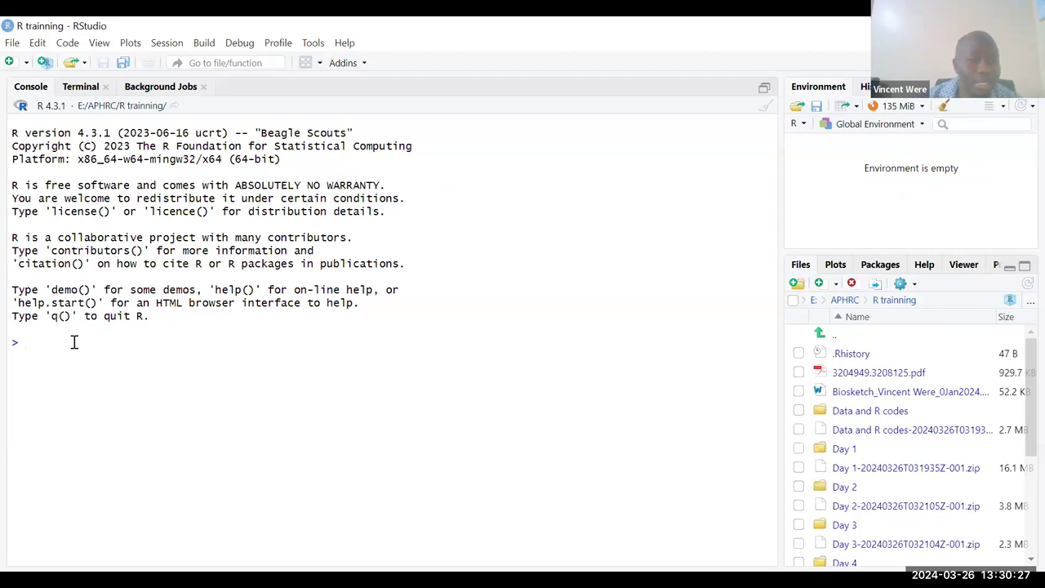
type("install")
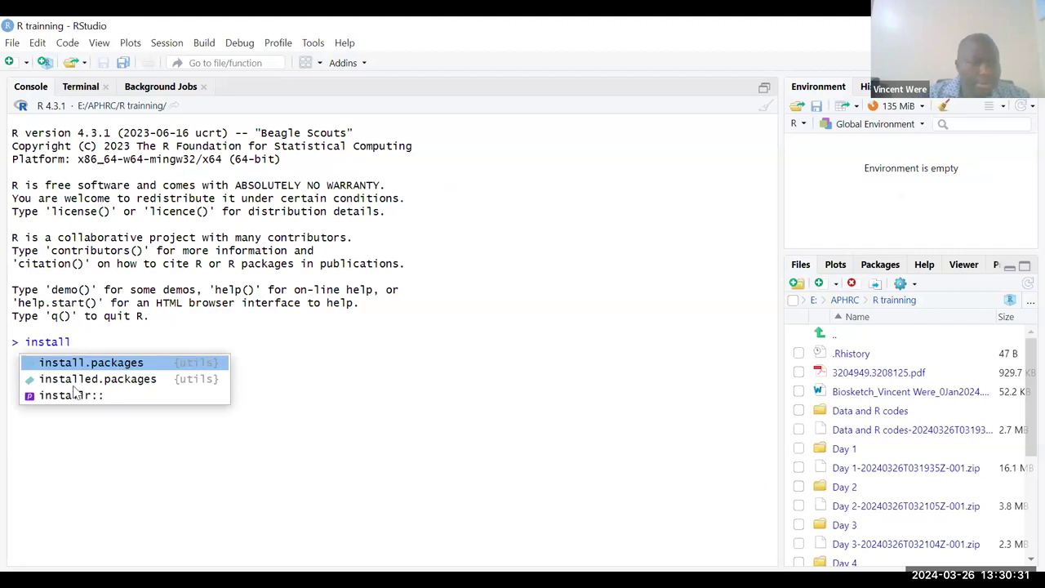
mouse_move(67, 403)
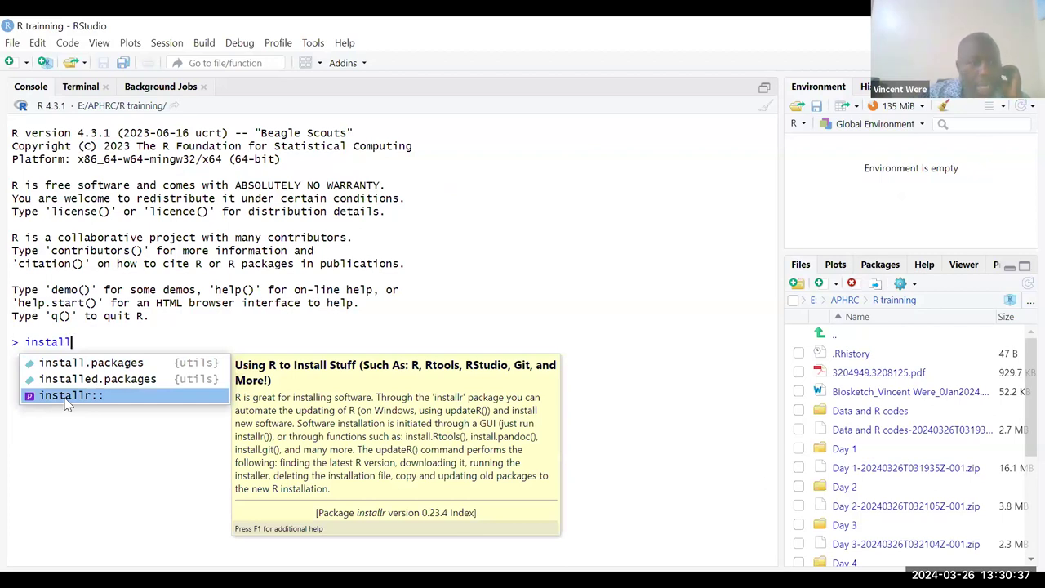
key("BackSpace")
key("BackSpace")
key("BackSpace")
key("BackSpace")
key("BackSpace")
key("BackSpace")
key("BackSpace")
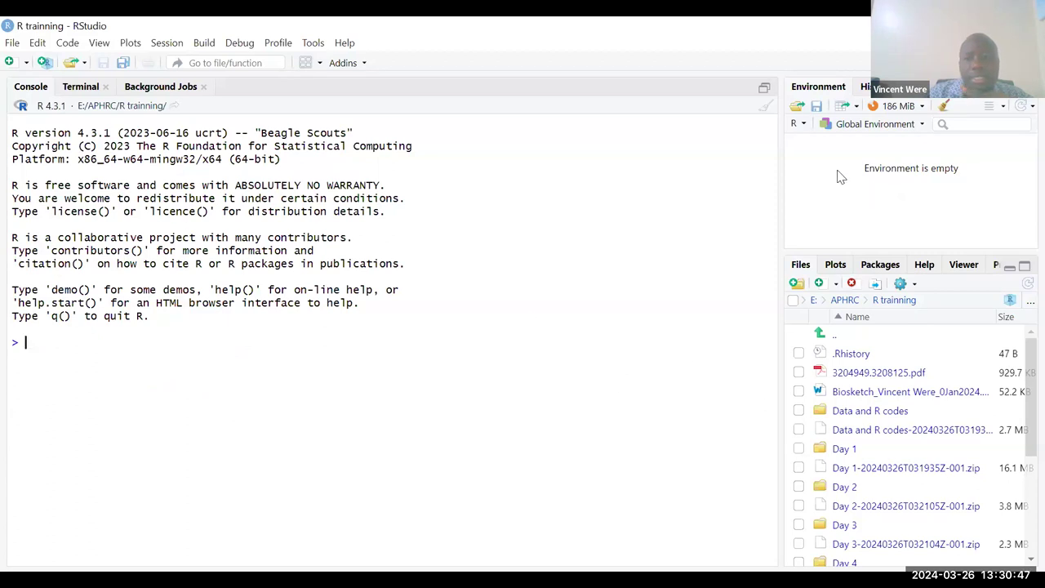
- Widen the area showing the environment and project files, and view the plots area and the list of installed packages
left_click_drag(778, 181, 563, 219)
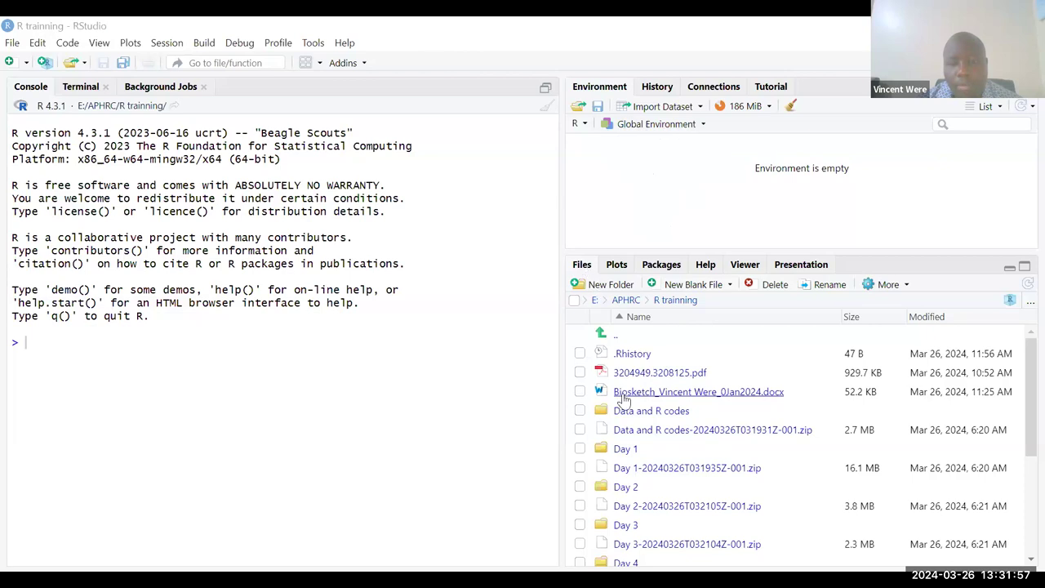
left_click(606, 270)
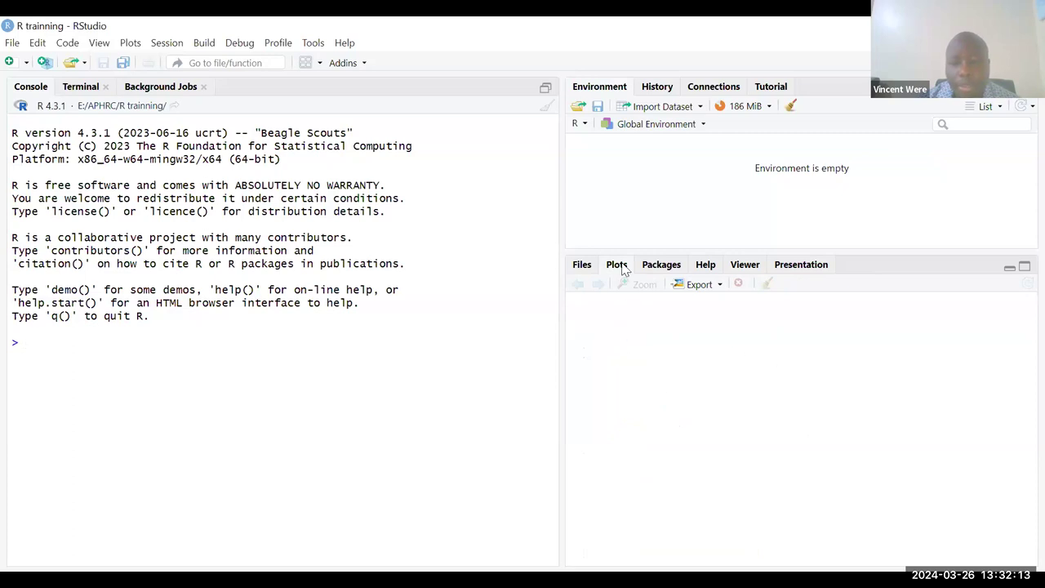
left_click(662, 266)
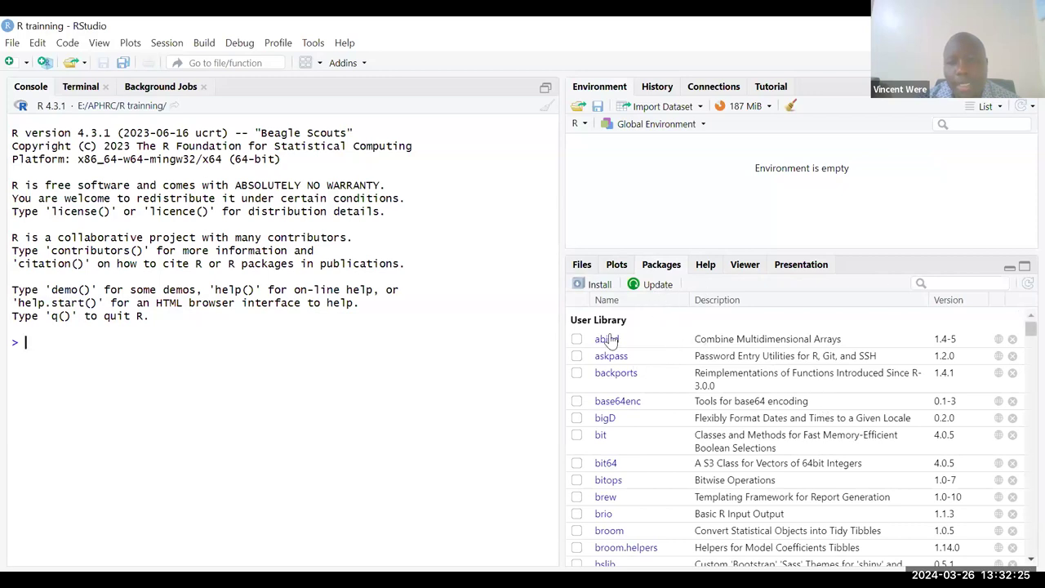
- View the package installation options without installing, and check for package updates, selecting all of them before cancelling
left_click(601, 284)
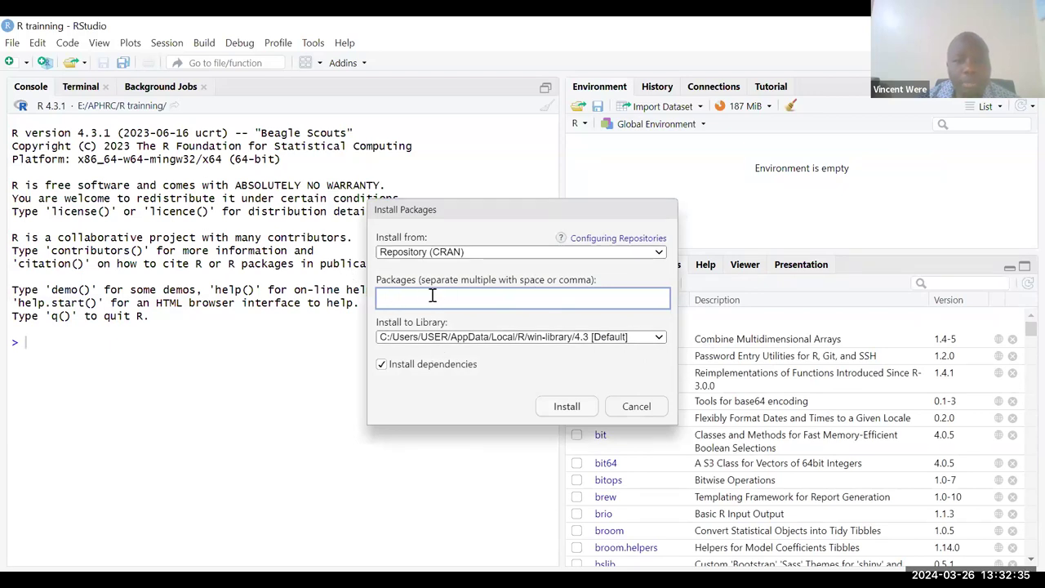
left_click(630, 408)
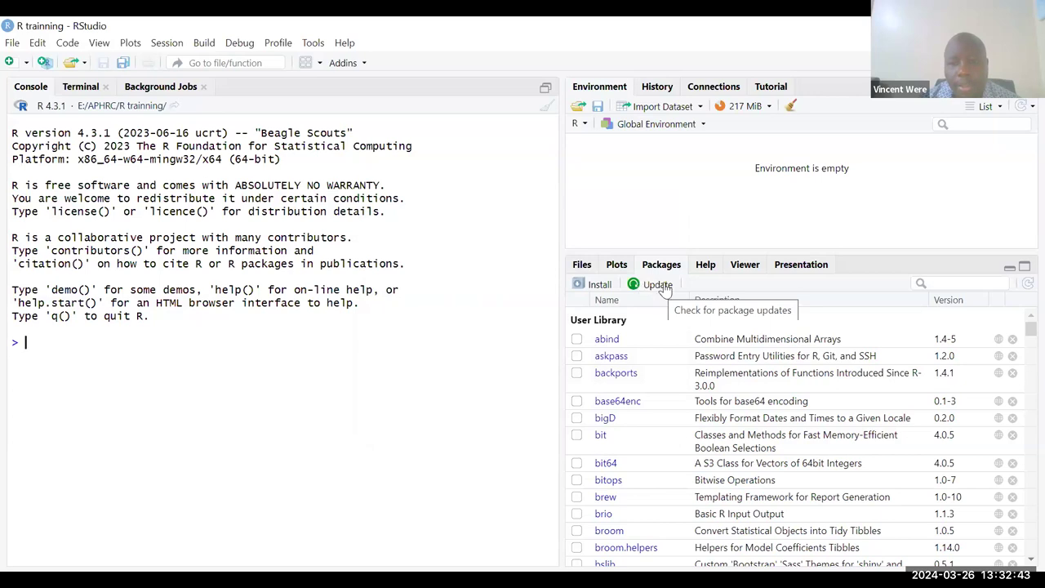
left_click(655, 287)
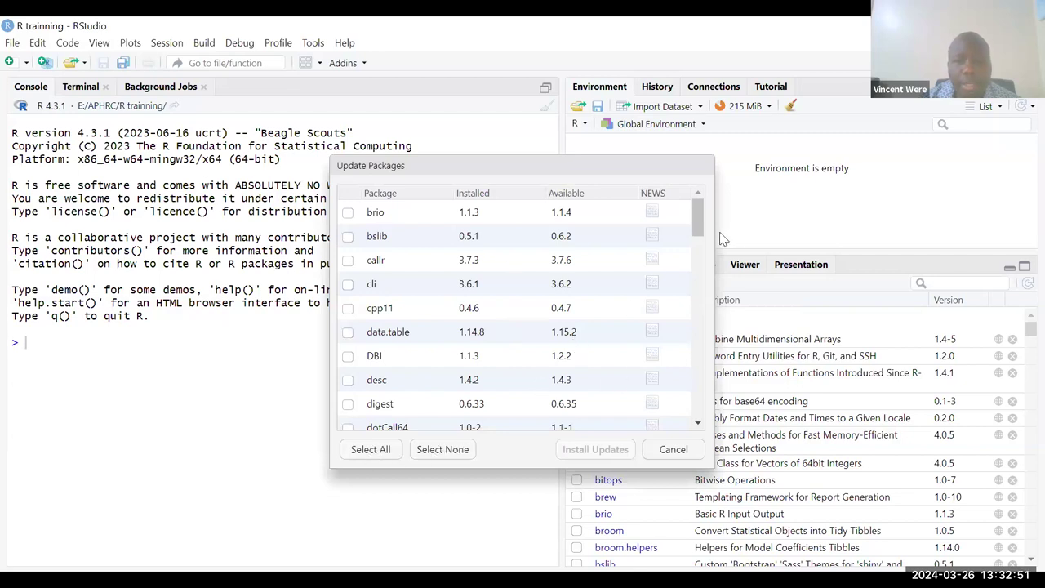
left_click_drag(696, 213, 701, 461)
scroll(490, 343, "up", 15)
left_click(369, 454)
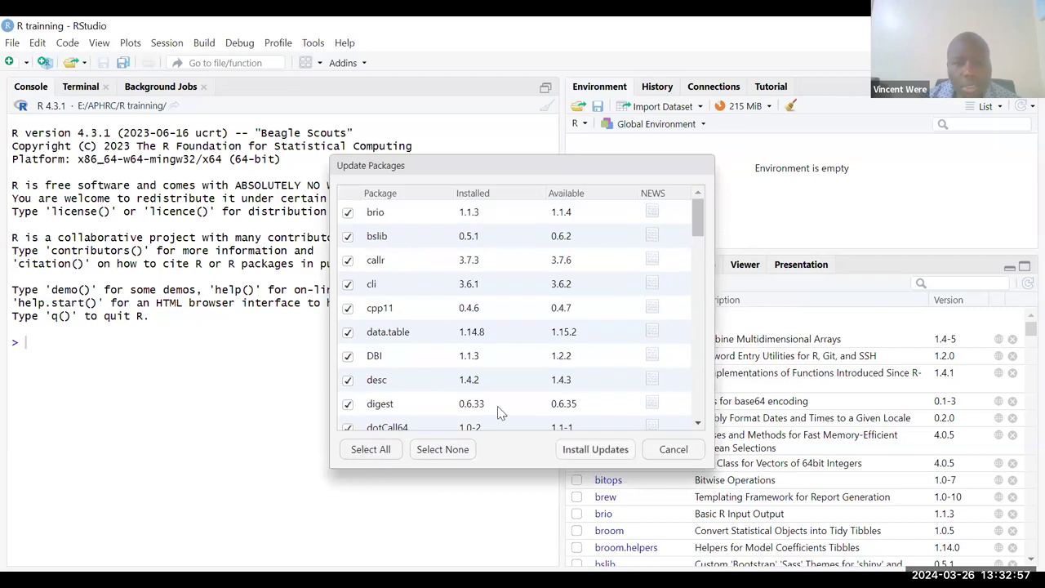
left_click(677, 450)
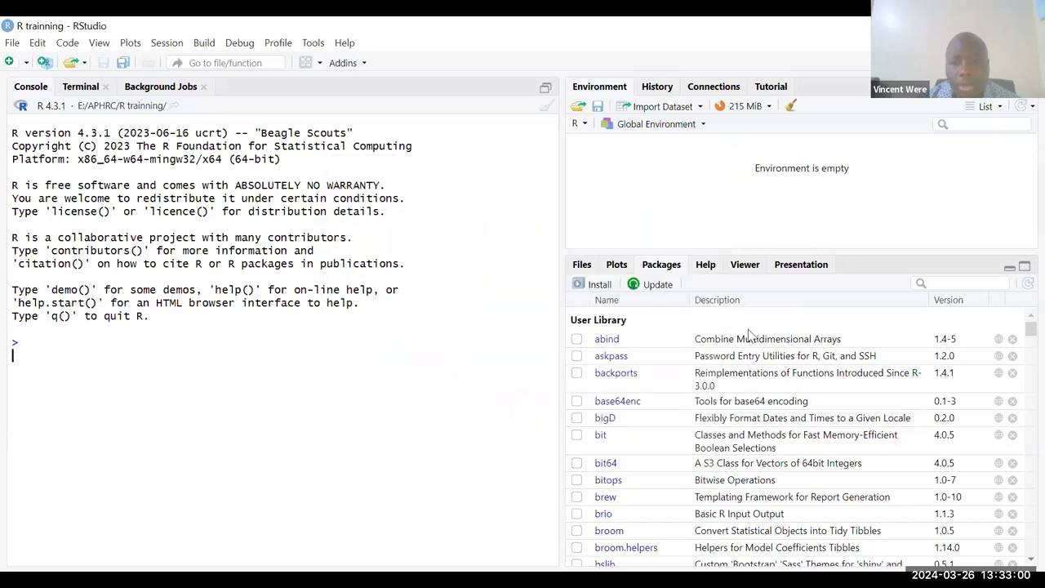
- Look through the spatial.pred.binomial.MCML help page from start to end, and view the Viewer and Presentation areas
left_click(708, 267)
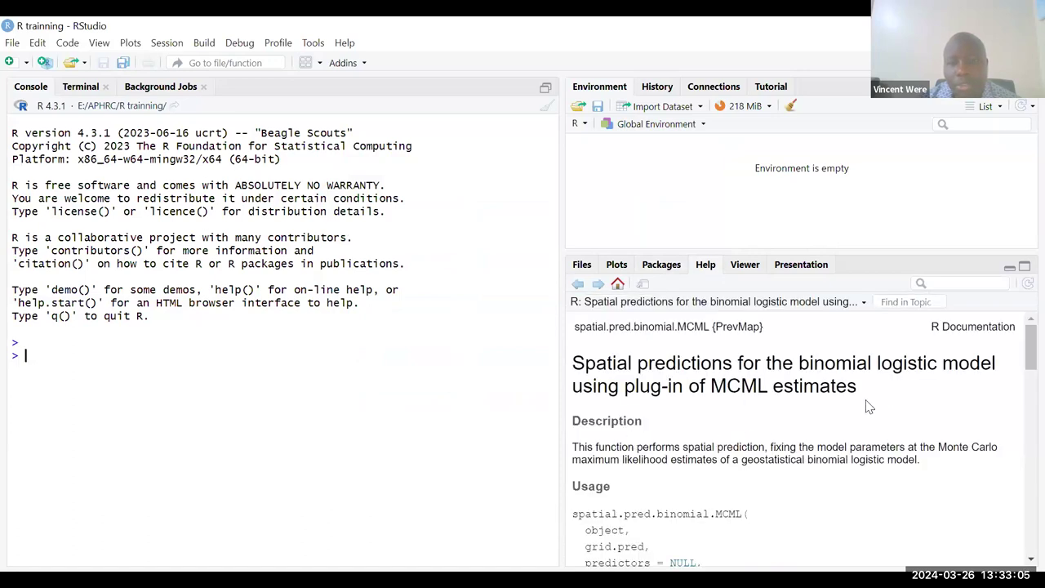
left_click_drag(1020, 353, 1023, 488)
scroll(1022, 489, "down", 5)
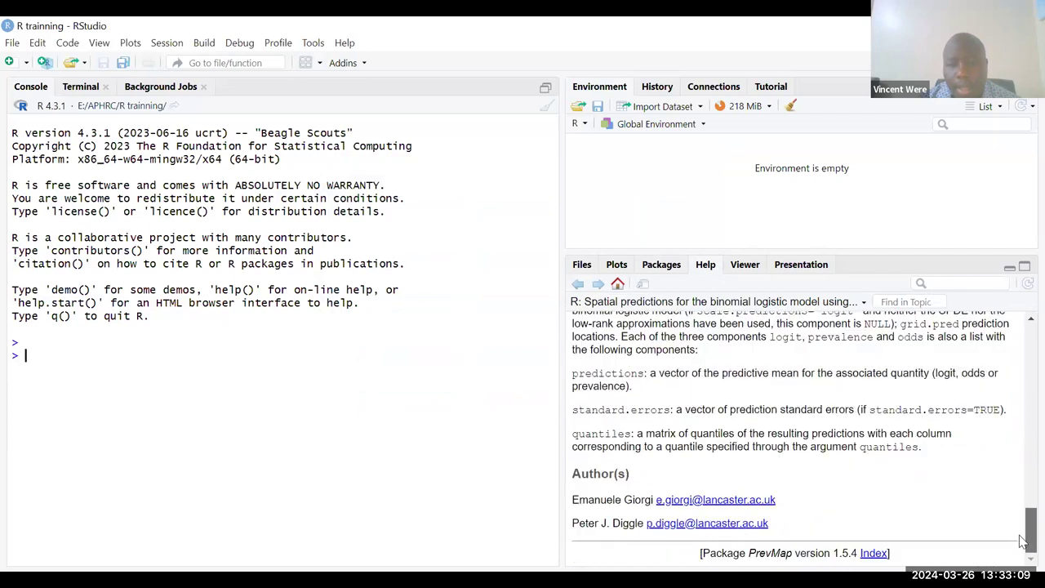
scroll(1023, 343, "up", 15)
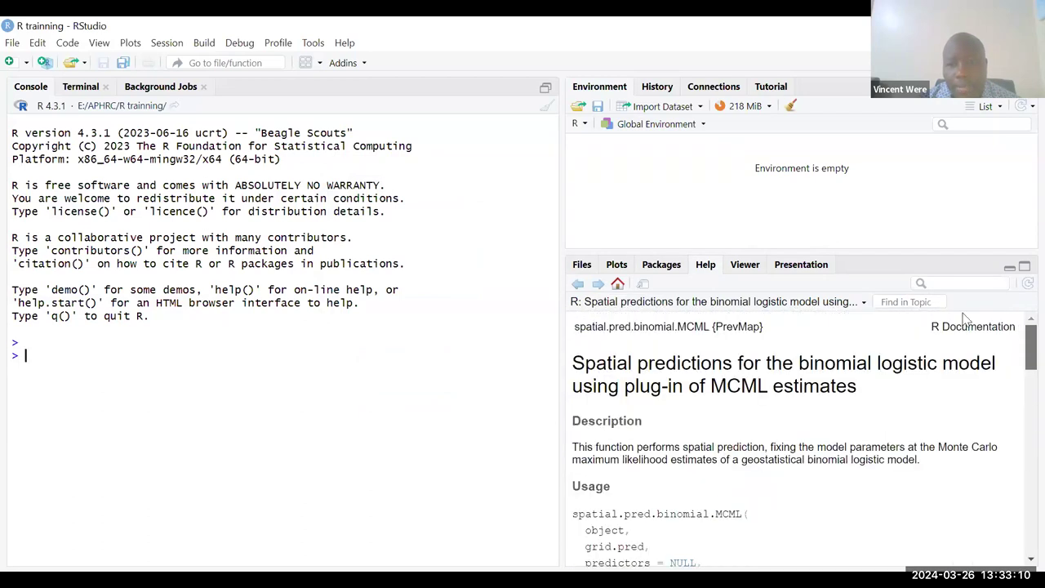
left_click(750, 269)
left_click(801, 265)
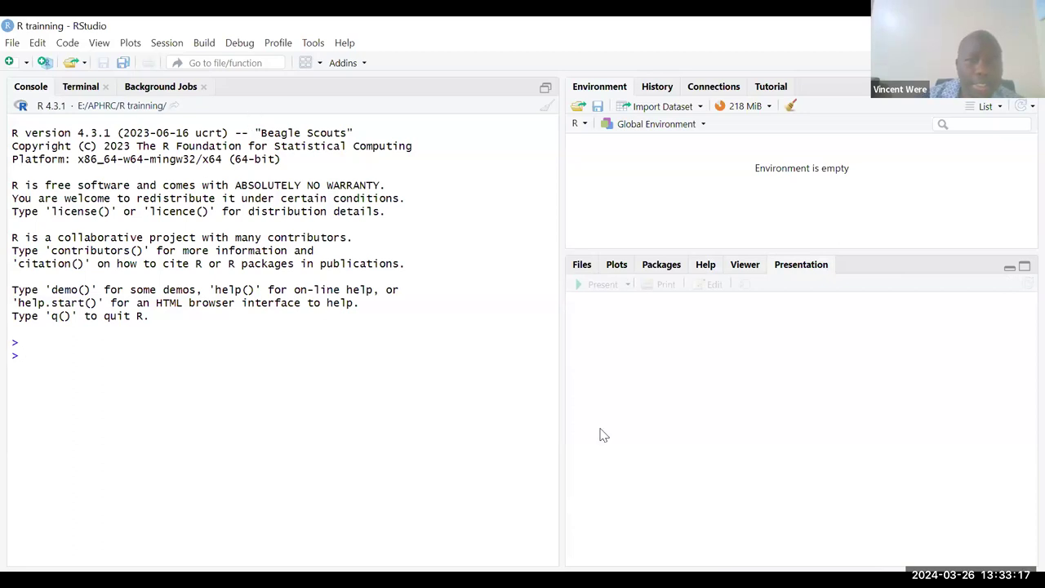
- View the source formats offered for importing a dataset, and close the choices without importing
left_click(34, 355)
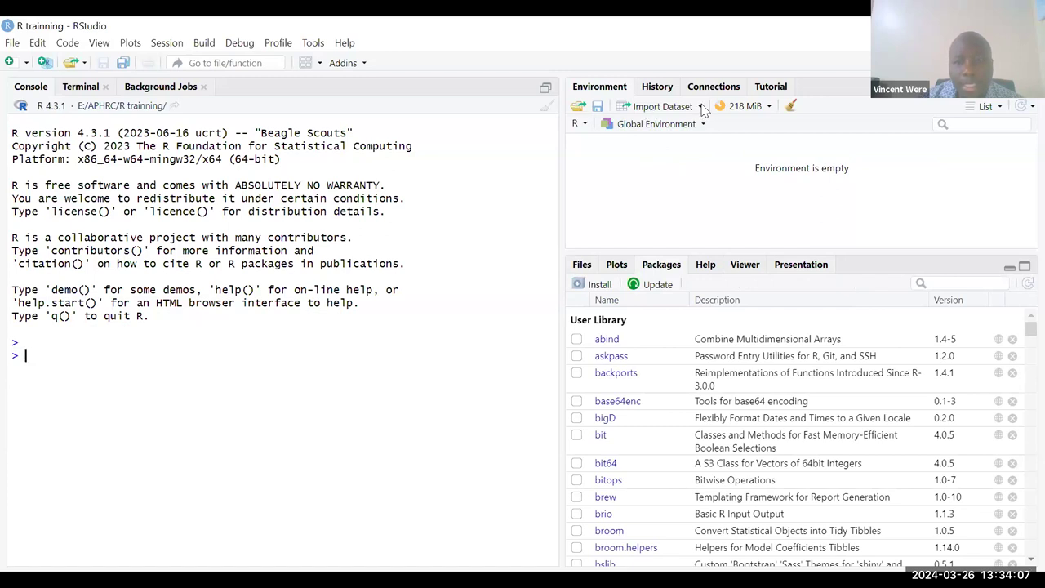
left_click(700, 107)
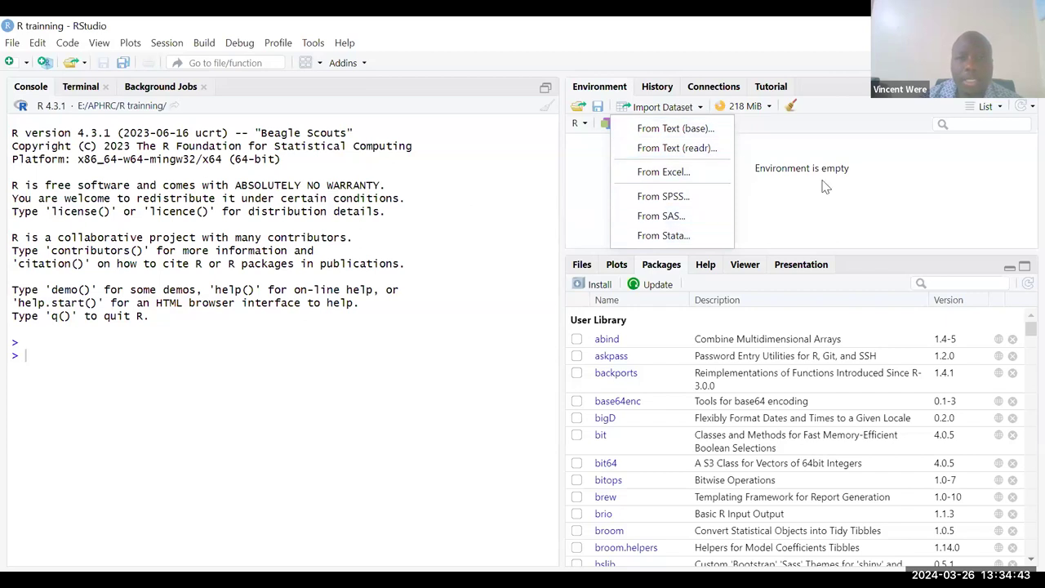
key("Escape")
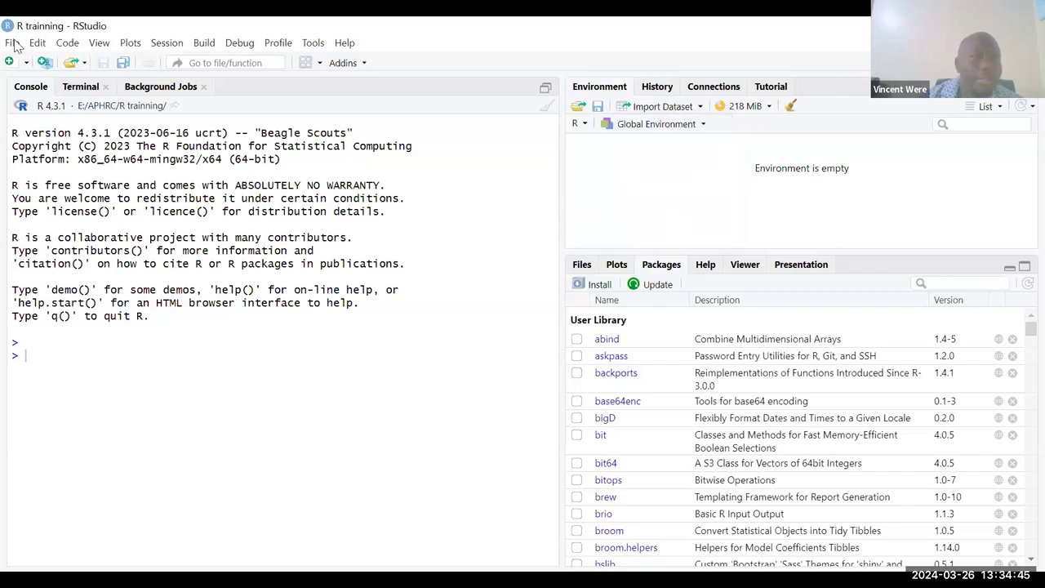
- Create a new R script
left_click(12, 44)
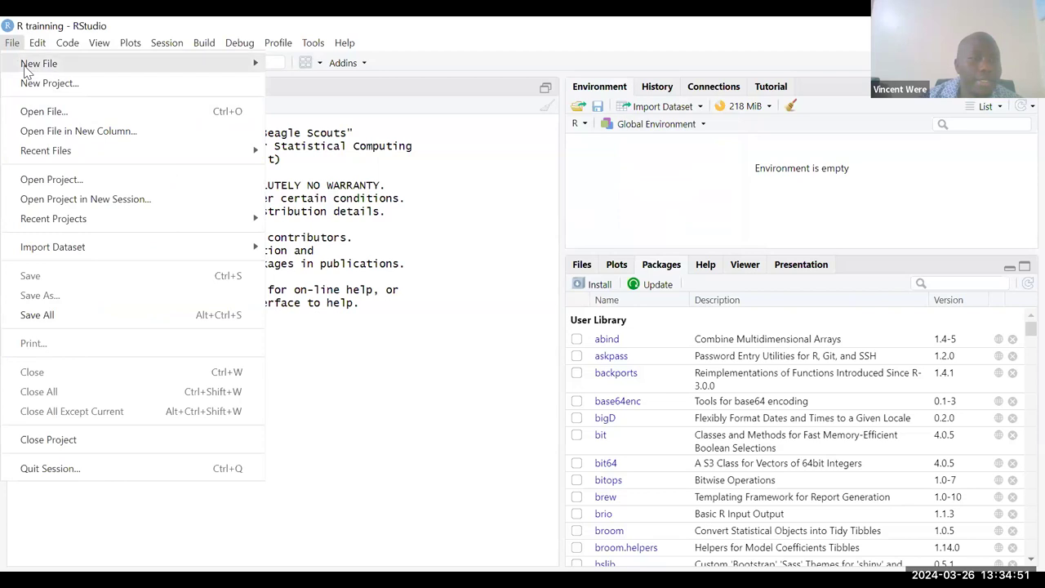
mouse_move(217, 68)
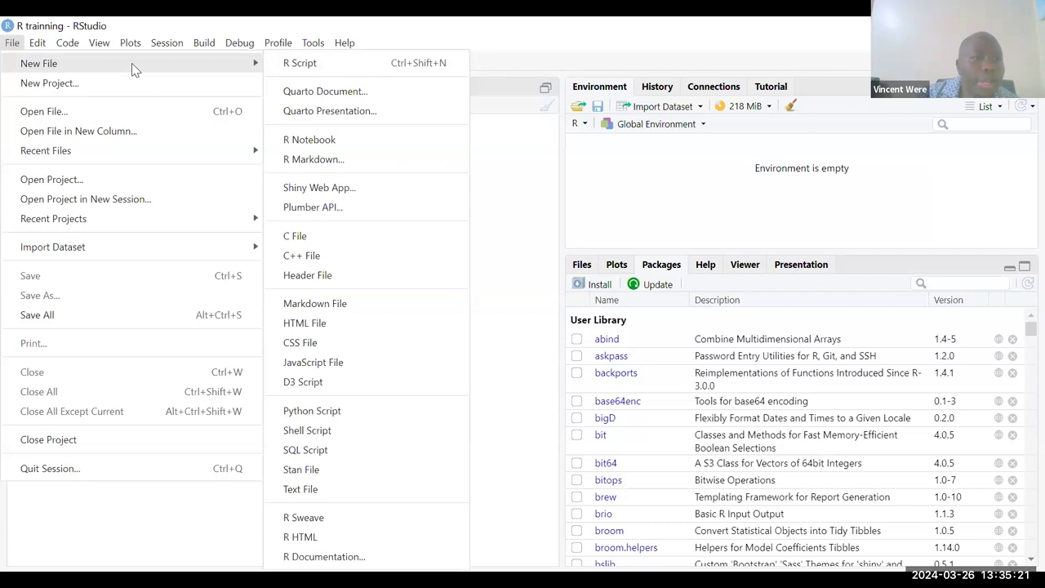
left_click(317, 65)
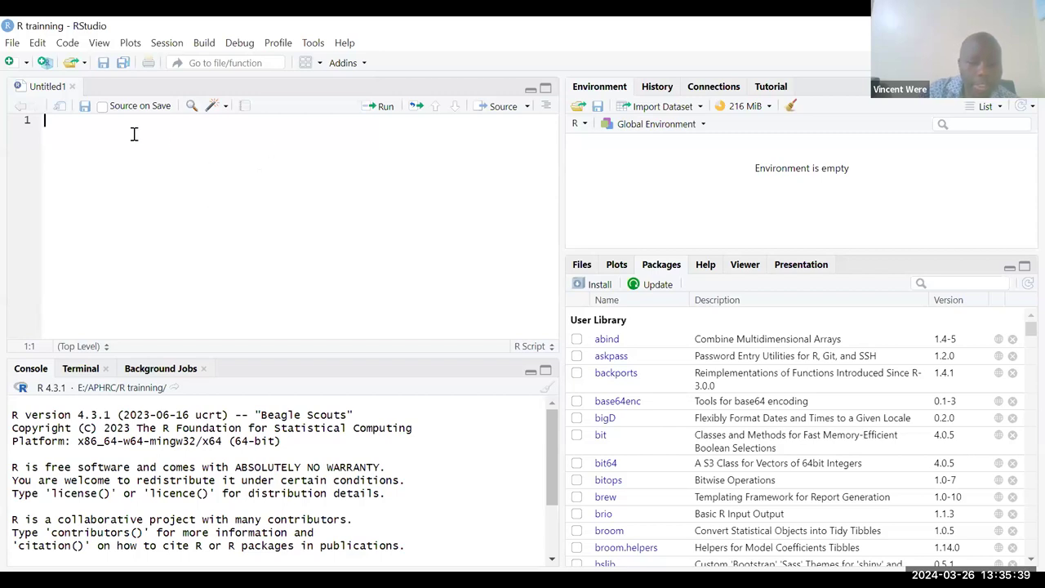
type("cnmcnmvm,bn/")
key("BackSpace")
key("BackSpace")
key("BackSpace")
key("BackSpace")
key("BackSpace")
key("BackSpace")
key("BackSpace")
key("BackSpace")
key("BackSpace")
key("BackSpace")
key("BackSpace")
key("BackSpace")
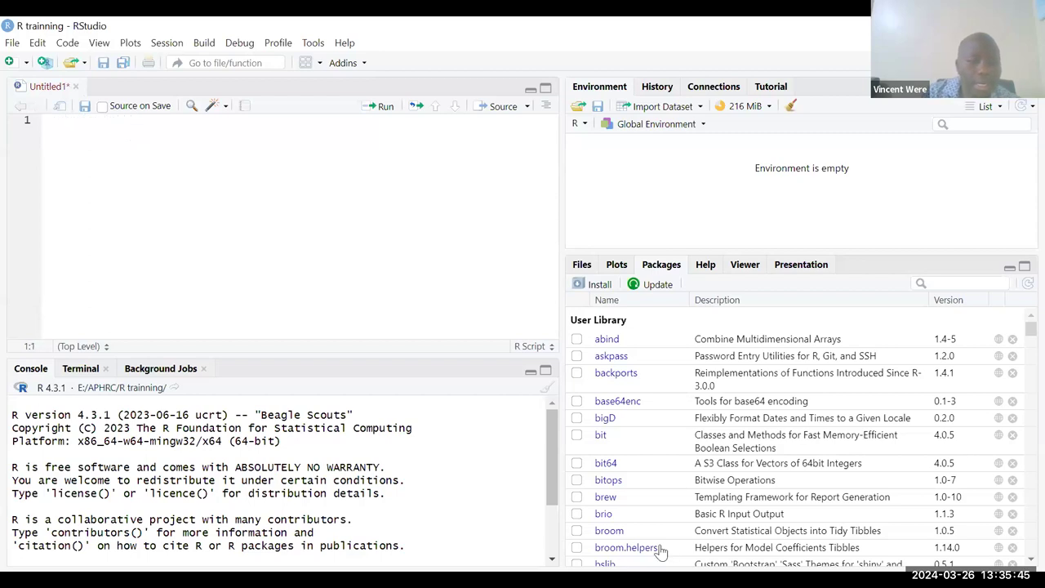
- Place the cursor at the latest console prompt and enlarge the console, shrinking the script editor
scroll(86, 531, "down", 3)
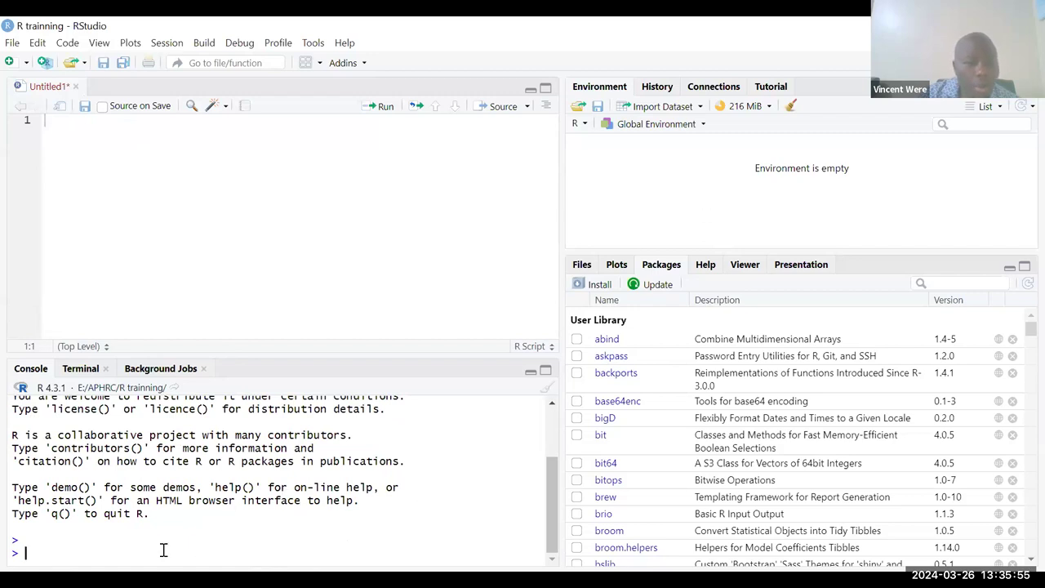
left_click(38, 556)
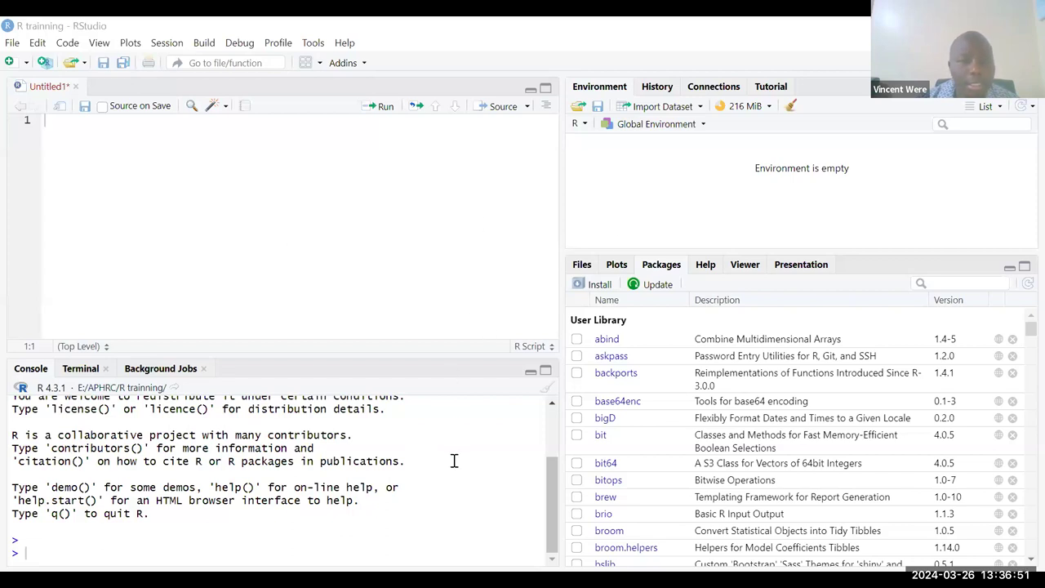
left_click_drag(357, 352, 362, 292)
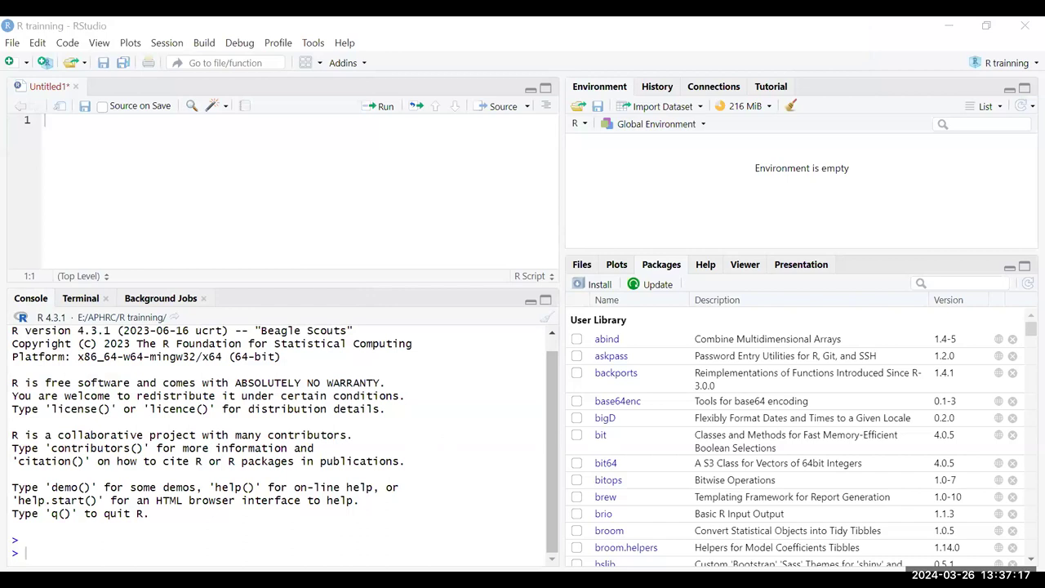
- Switch to the Introduction to R presentation in PowerPoint, start the slide show at the title slide, and open the pointer and pen options
key("alt+Tab")
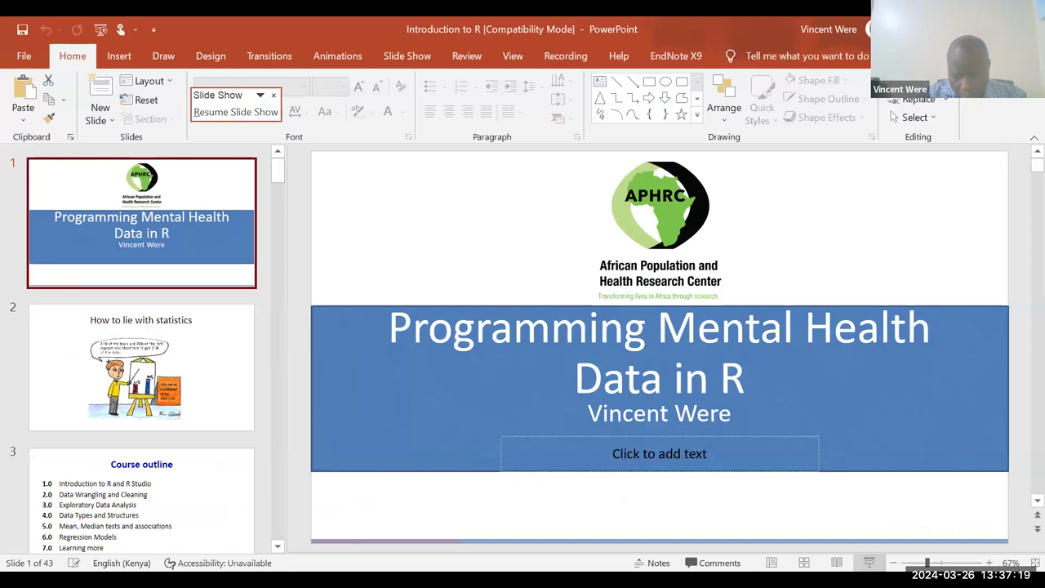
key("F5")
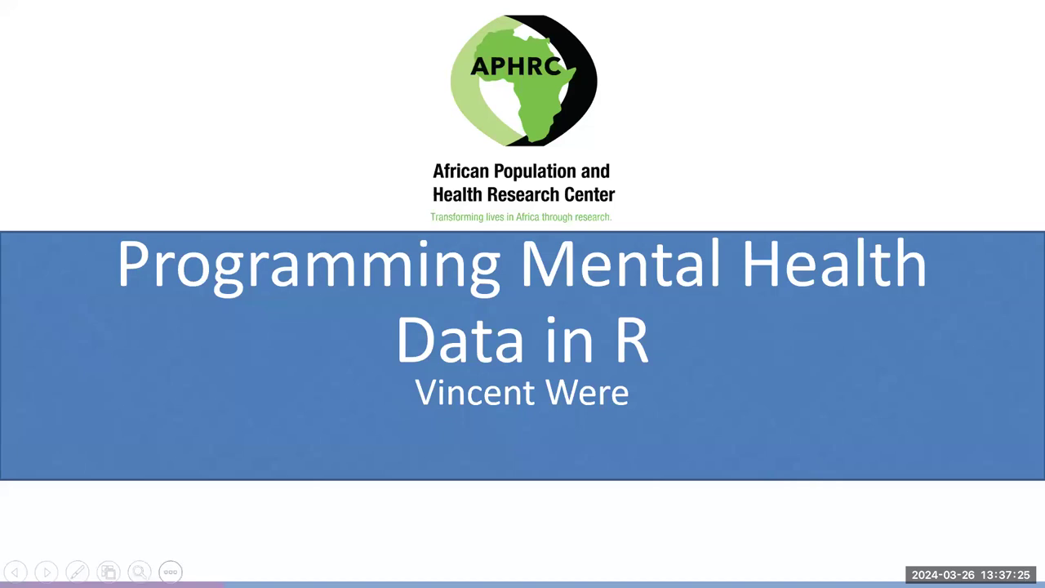
left_click(77, 571)
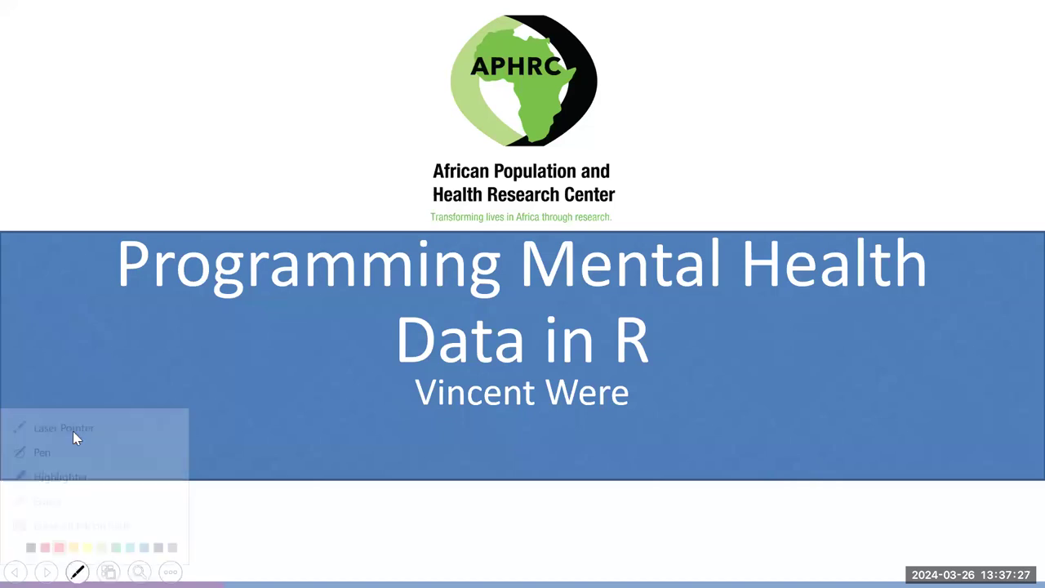
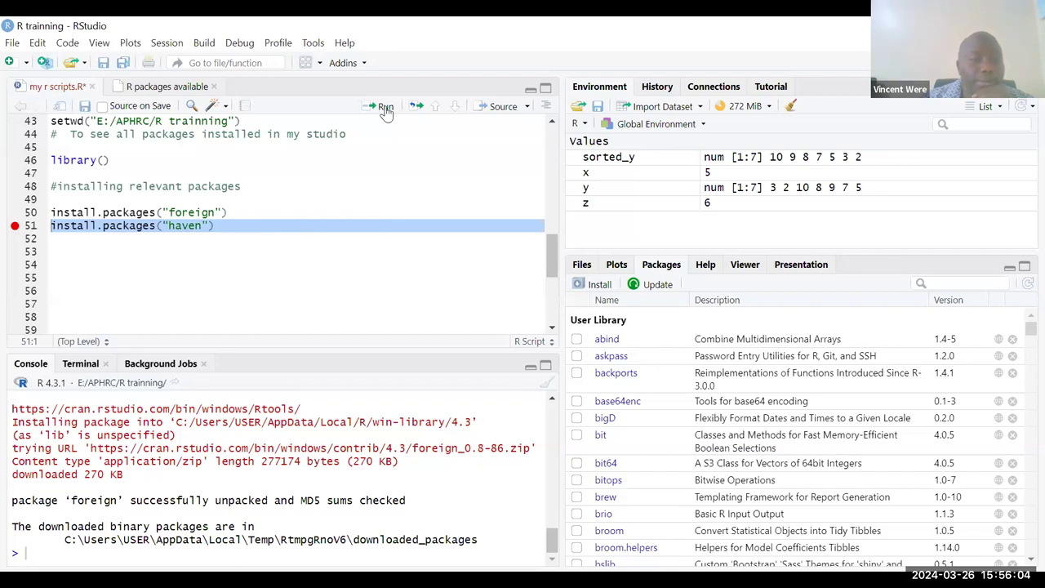
- Run the install.packages("haven") line and add an installed.packages() call on line 52 of the script
key("ctrl+Return")
left_click(261, 229)
key("Down")
type("install")
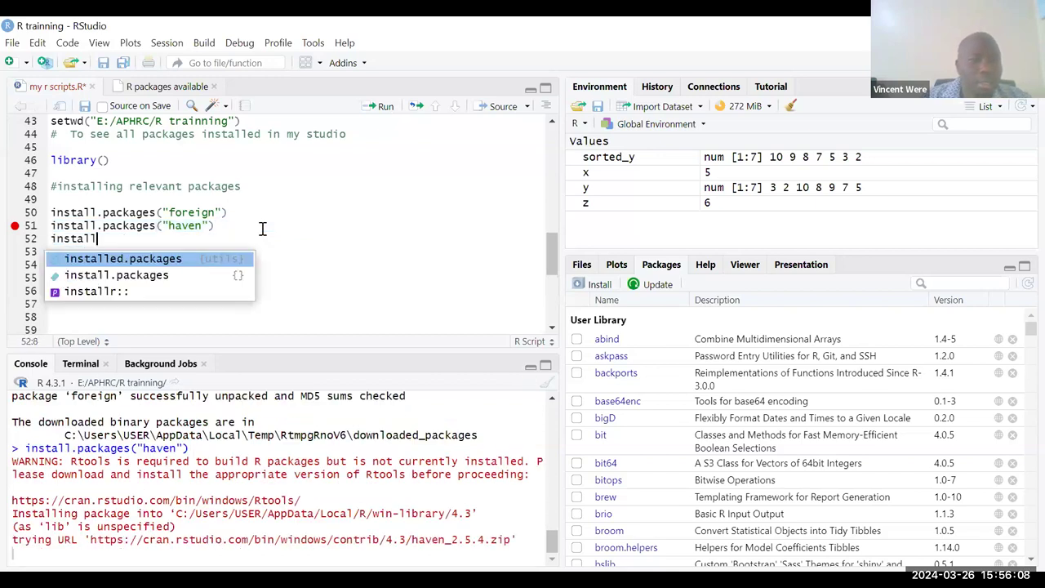
key("Tab")
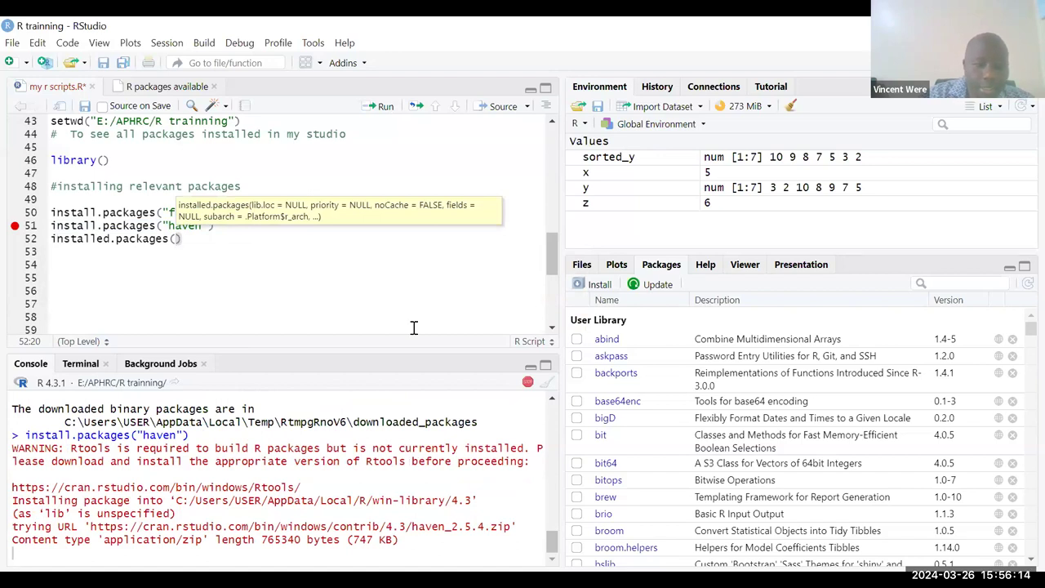
type("dplyr")
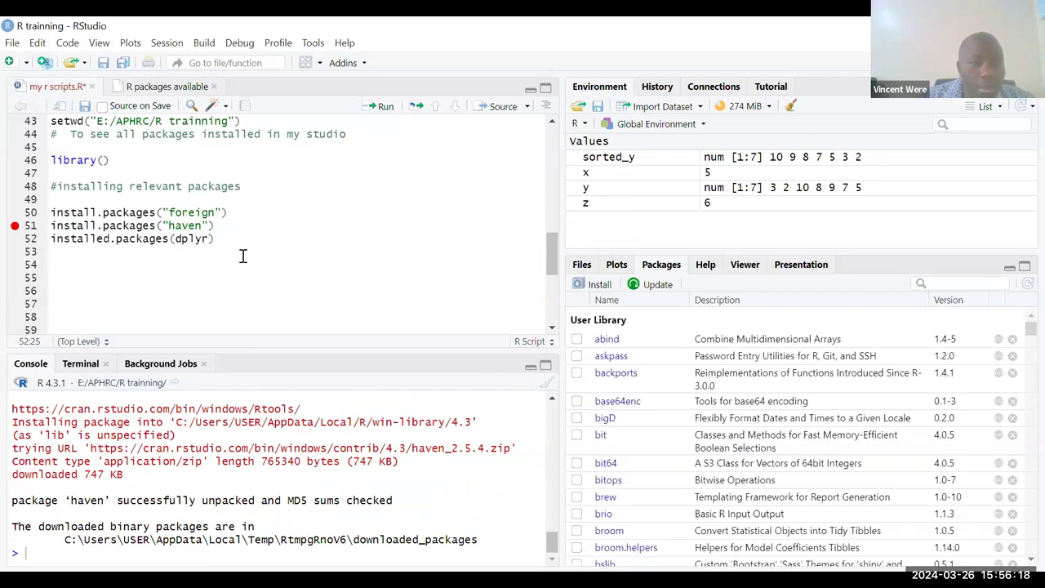
key("BackSpace")
key("BackSpace")
key("BackSpace")
key("BackSpace")
key("BackSpace")
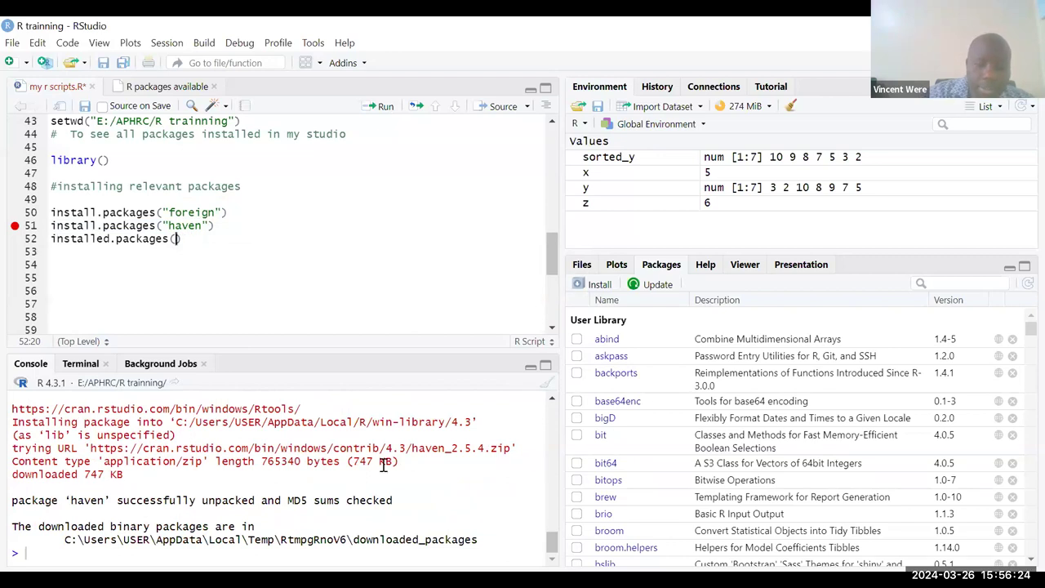
- Enter "dplyr" in quotation marks as the argument of the installed.packages() call on line 52
type("dply")
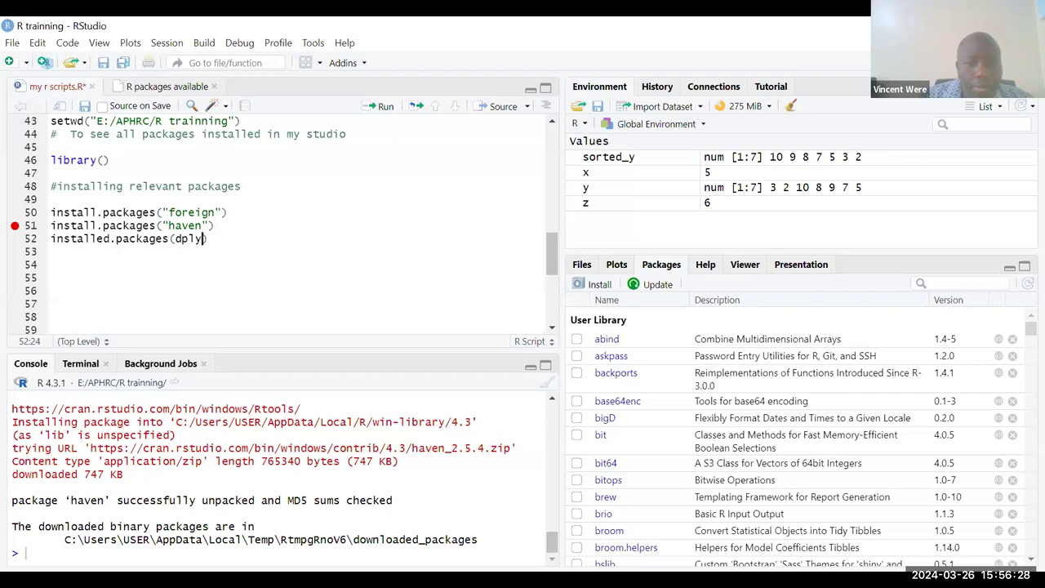
type("r")
left_click(176, 238)
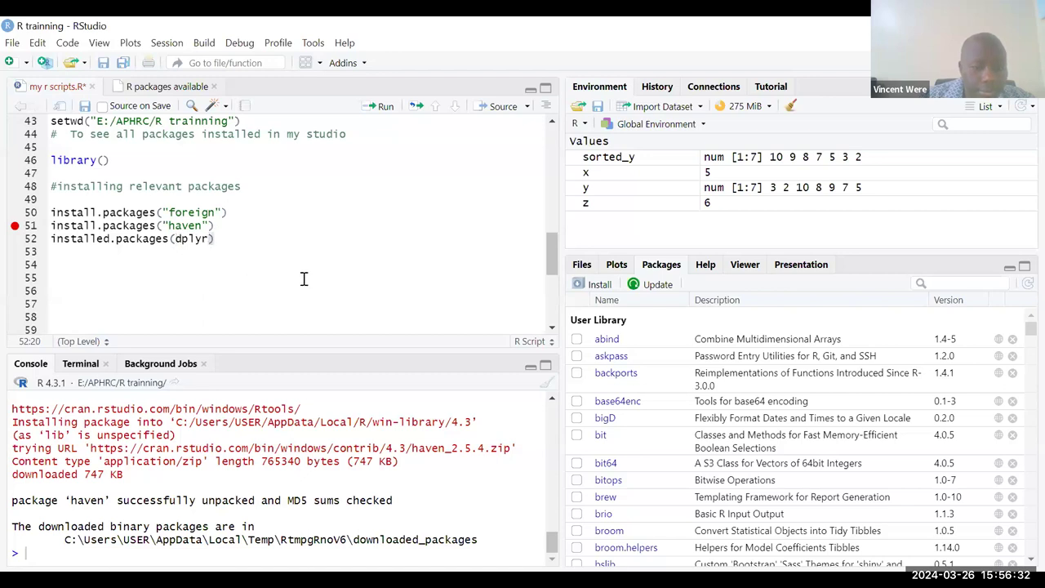
type("#")
key("BackSpace")
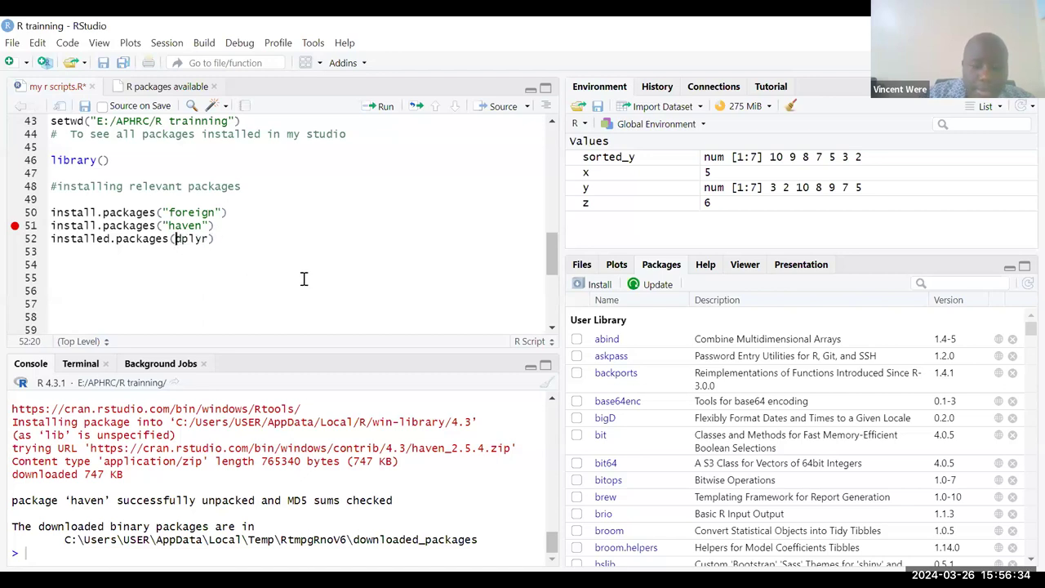
type("\"\"")
key("BackSpace")
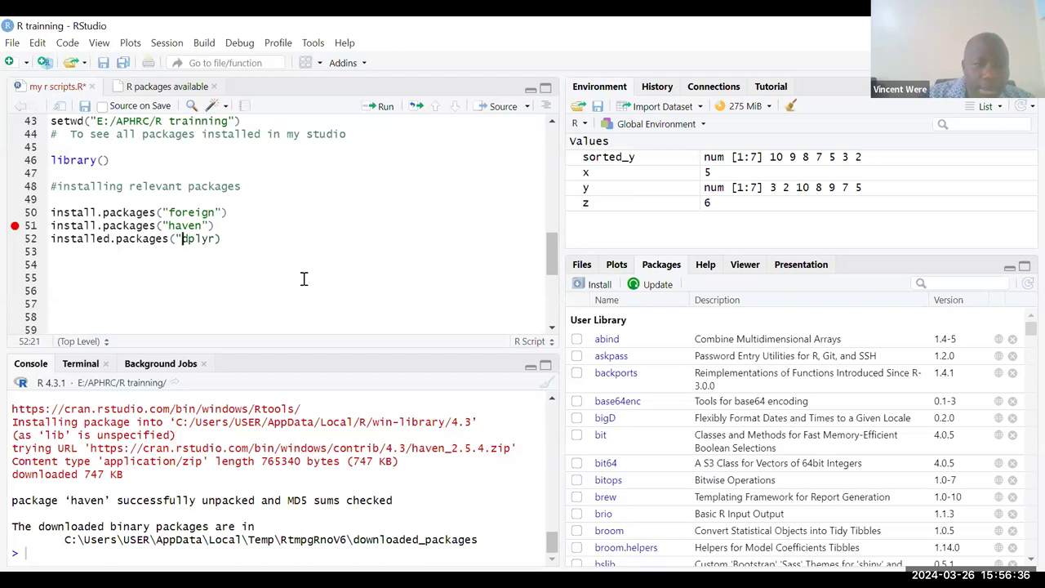
left_click(217, 239)
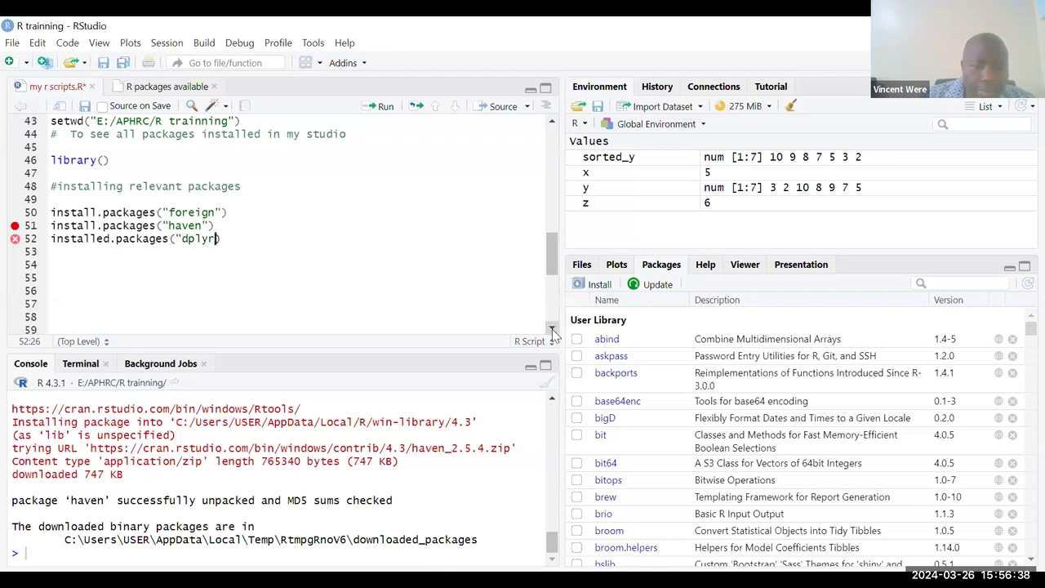
type("\"")
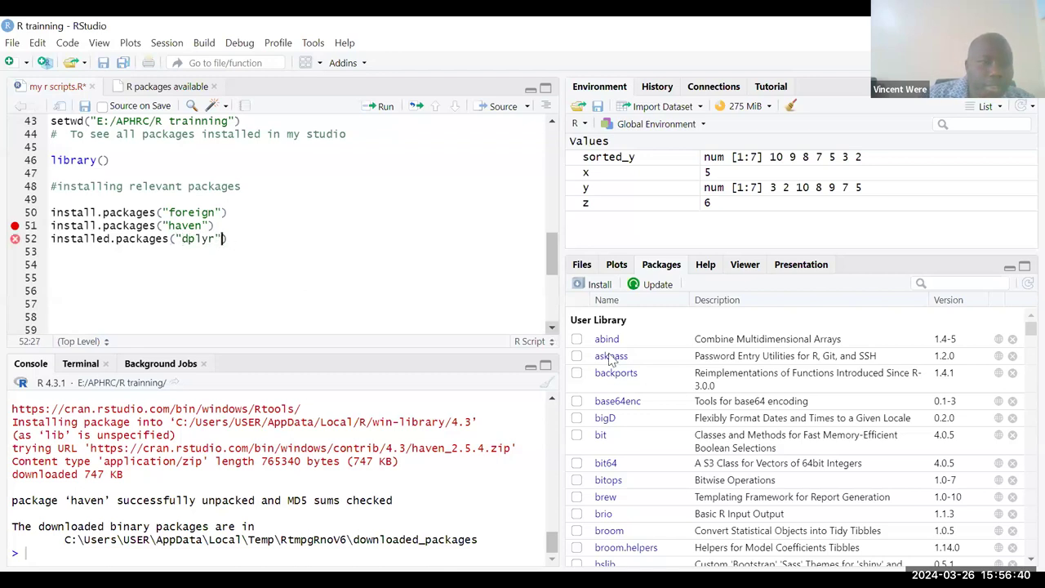
left_click(313, 237)
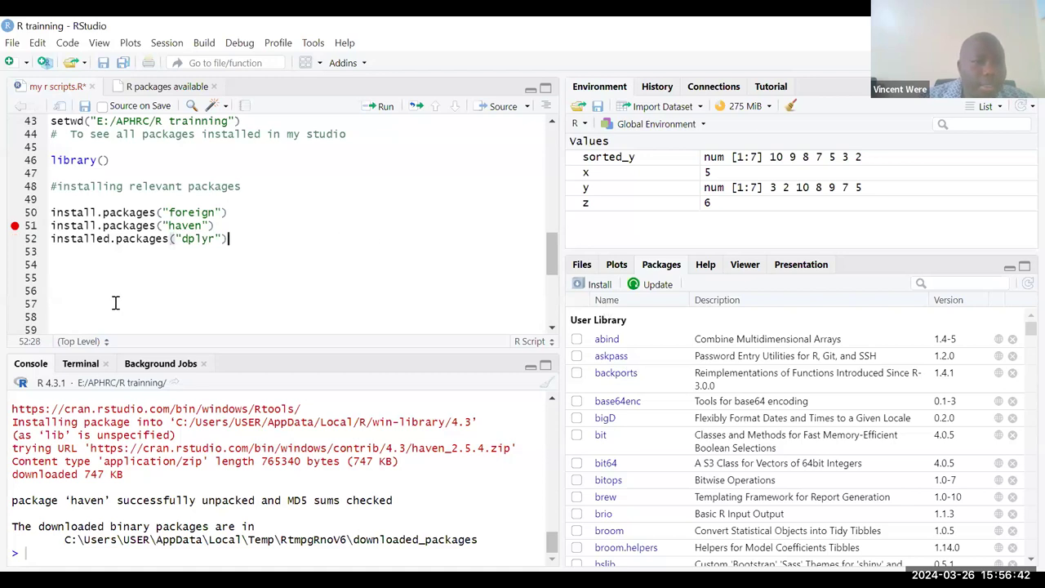
- Move the breakpoint from line 51 to line 52 and run the installed.packages("dplyr") line
left_click(12, 226)
left_click(15, 238)
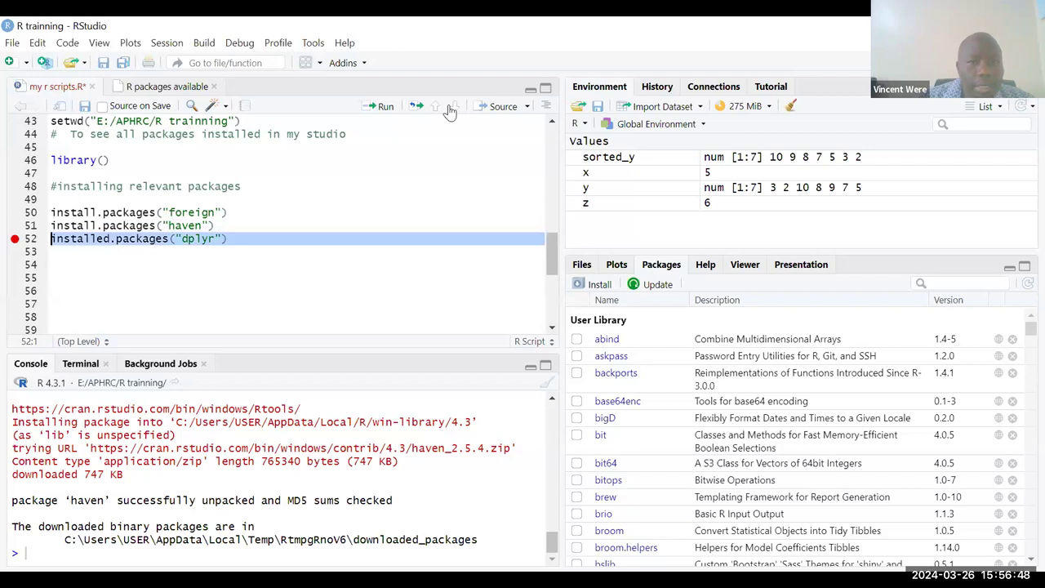
left_click(380, 107)
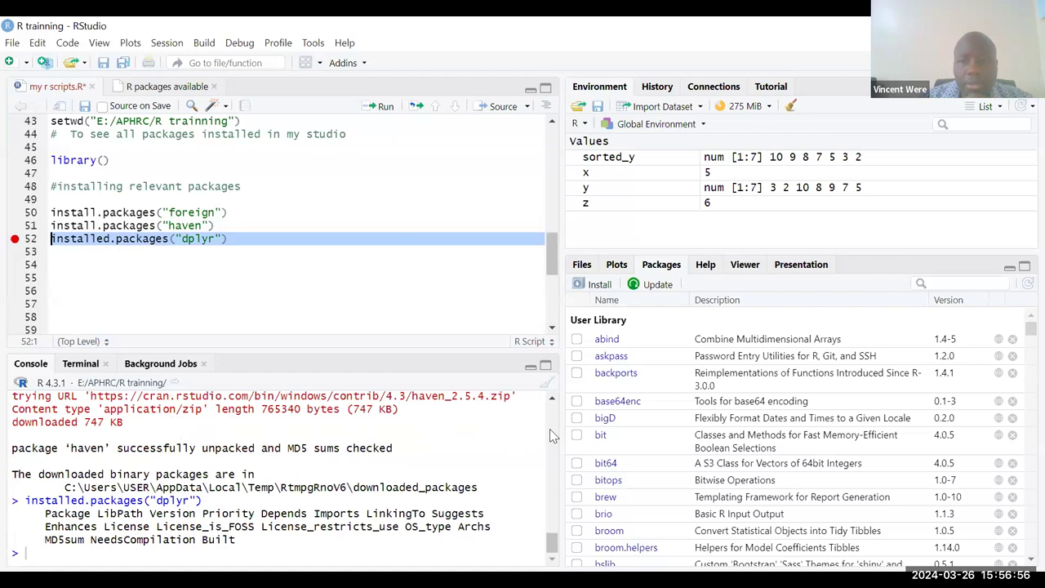
left_click(598, 286)
type("dpl")
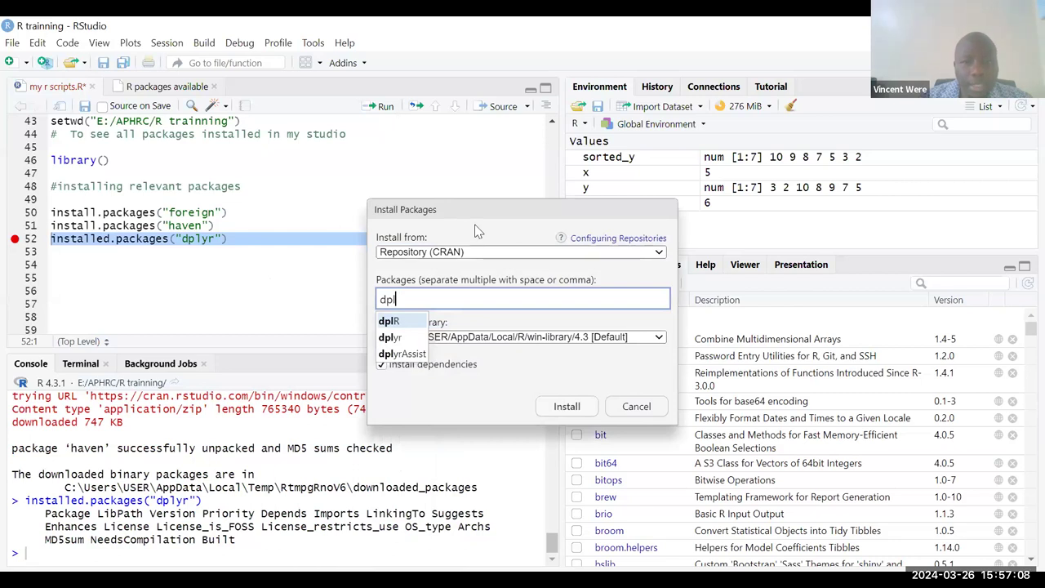
key("Escape")
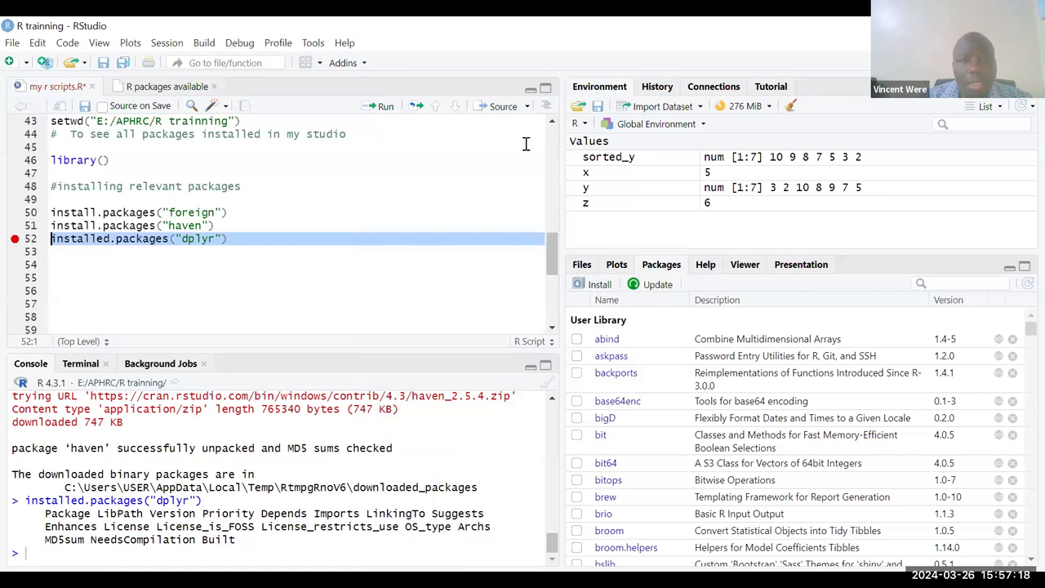
left_click(87, 288)
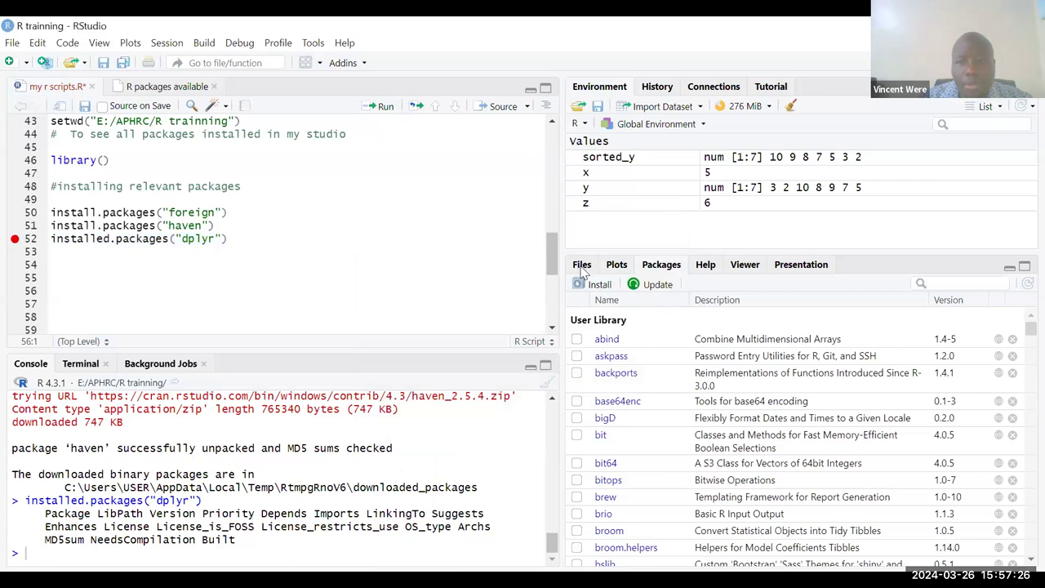
left_click(617, 266)
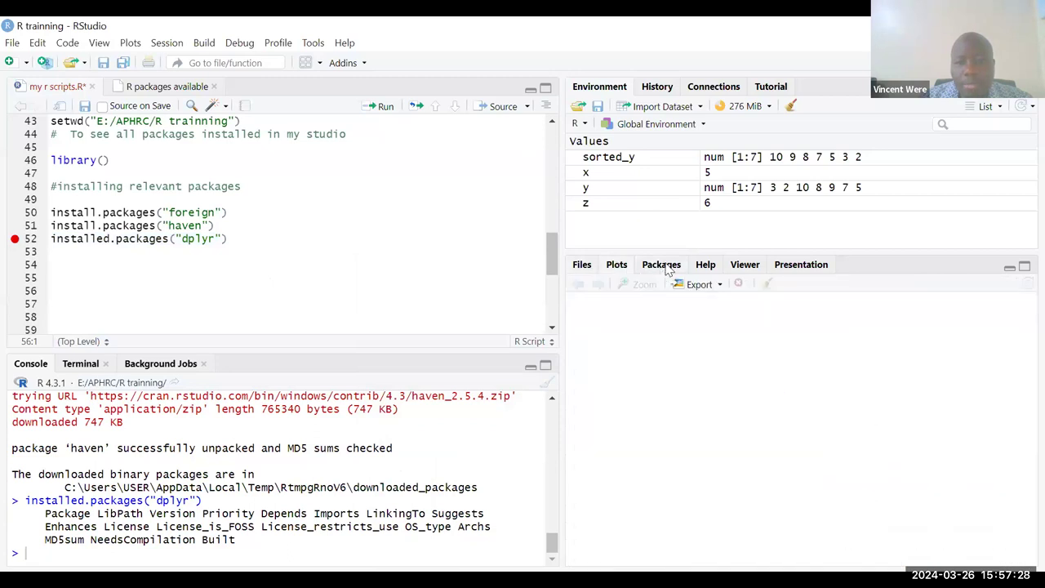
left_click(666, 267)
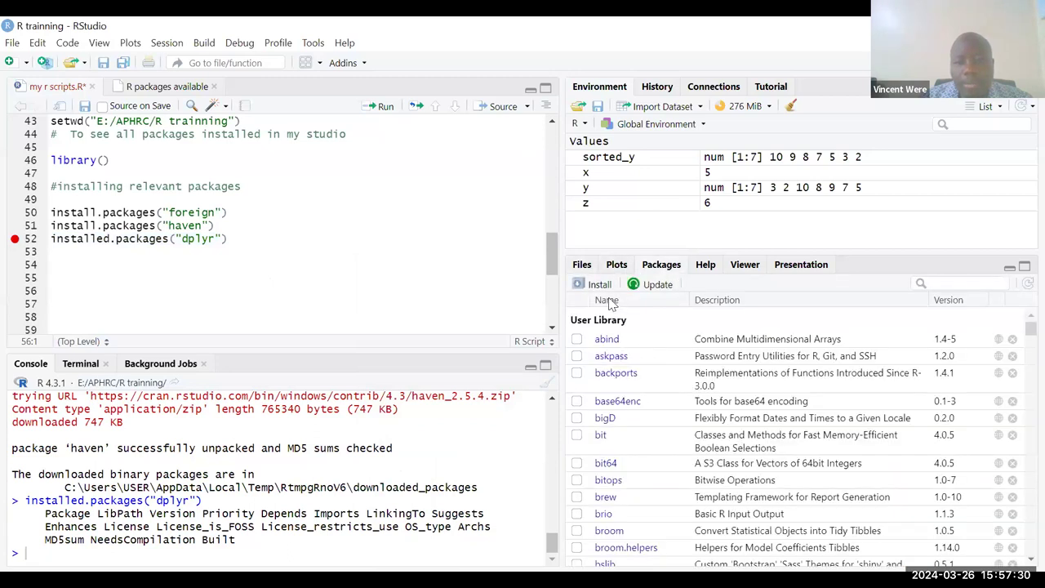
- Install the dplyr package with its dependencies from the CRAN repository into the default library, restarting R before the installation
left_click(601, 287)
left_click_drag(533, 209, 566, 210)
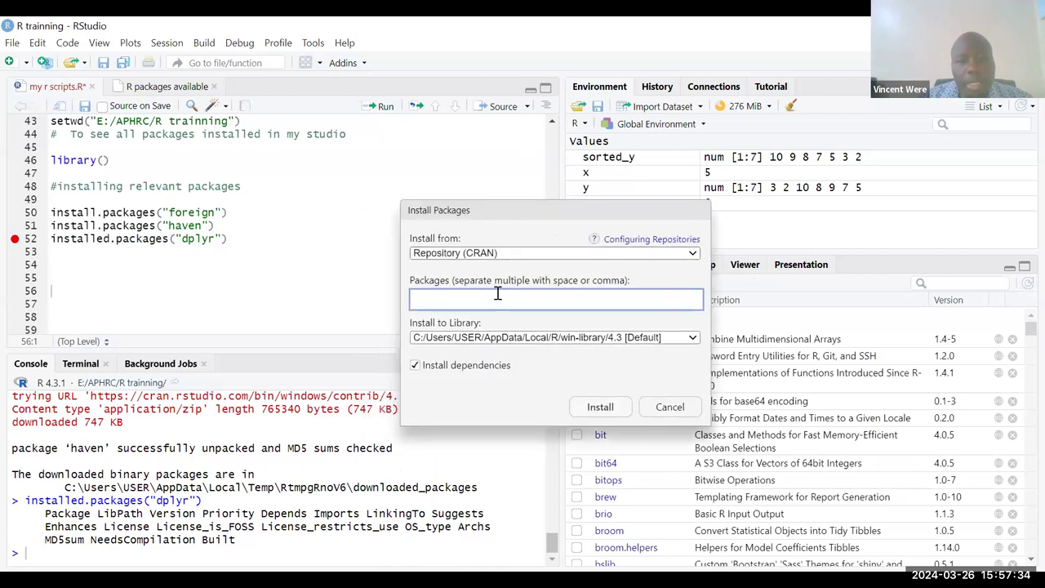
type("dplyr")
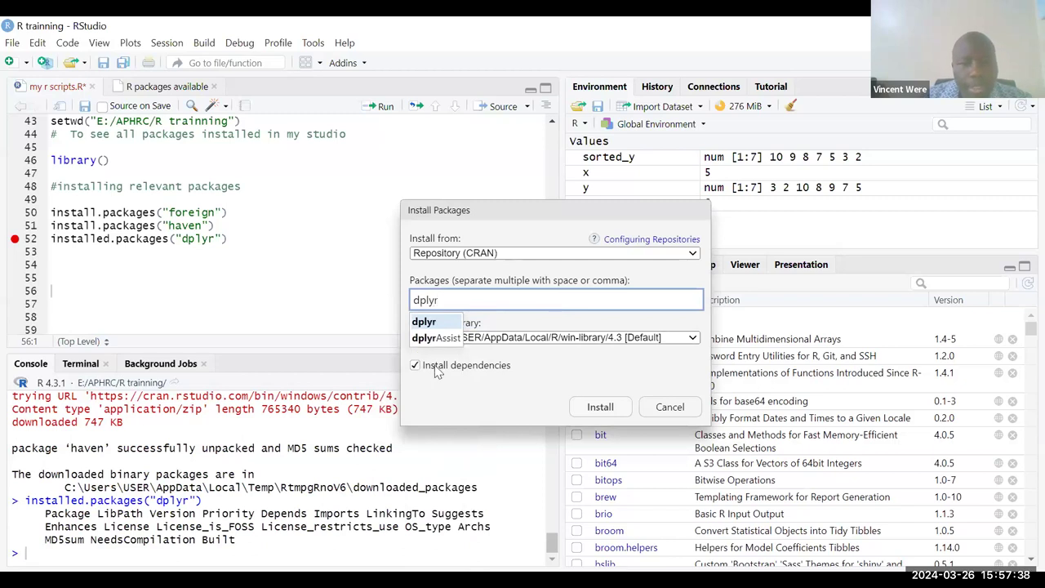
left_click(441, 325)
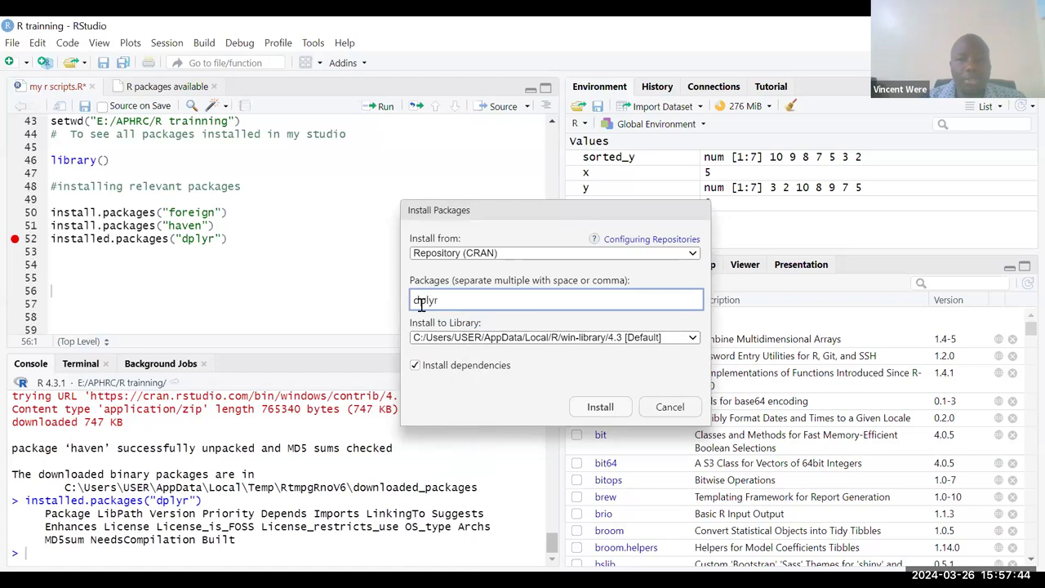
left_click(608, 409)
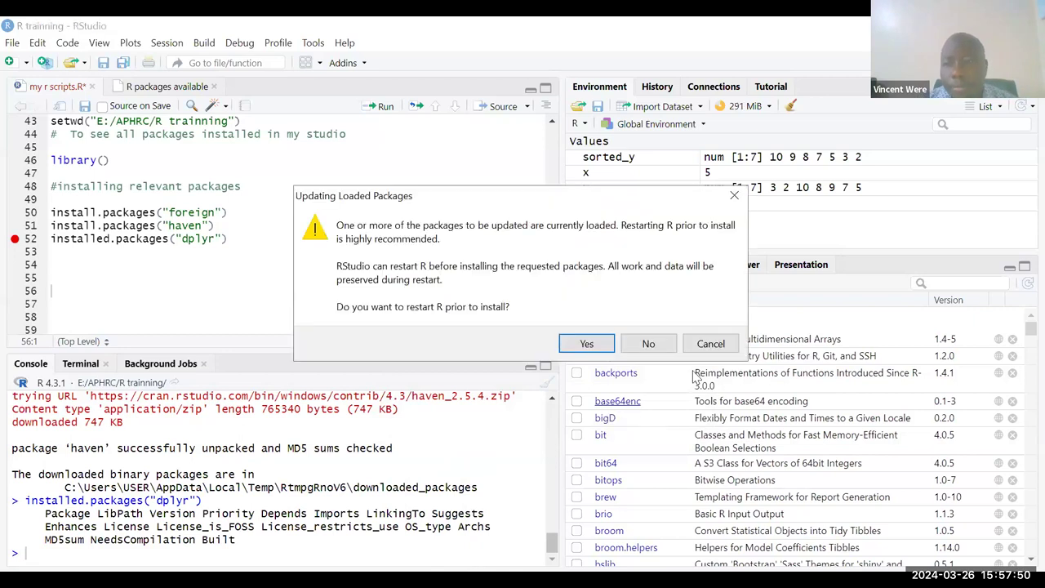
left_click(584, 343)
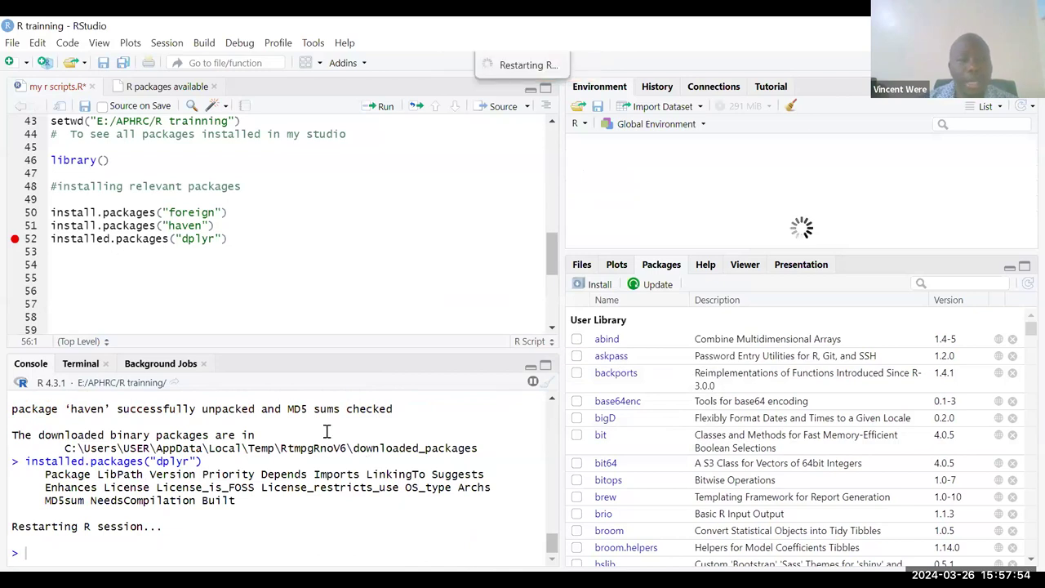
- Place the cursor on the empty line 54 of the script, below the package commands
left_click(81, 256)
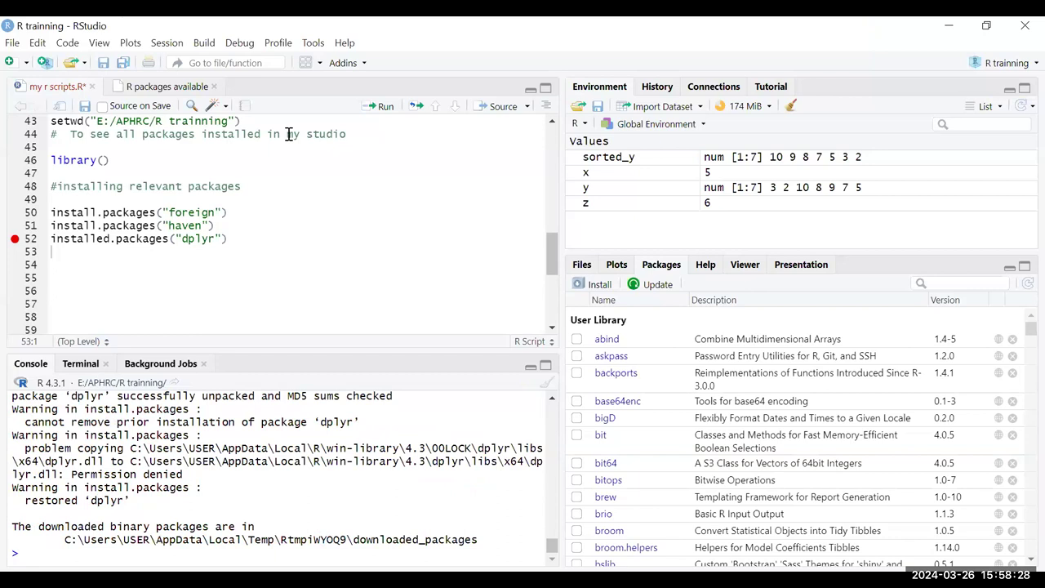
left_click(243, 263)
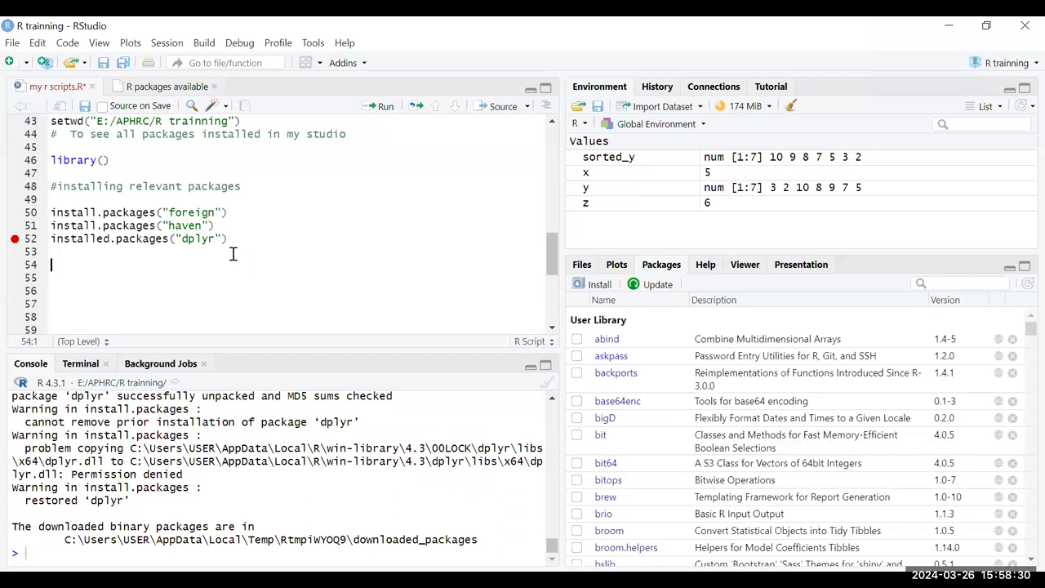